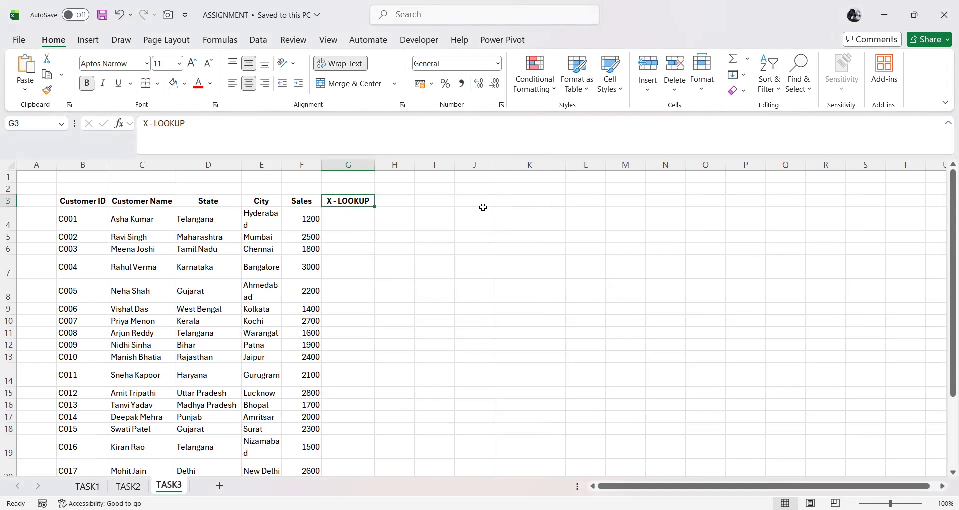
Step: Copy the Customer ID and Sales headers from the source table into K3 and L3
click(89, 203)
key(ctrl+c)
click(514, 203)
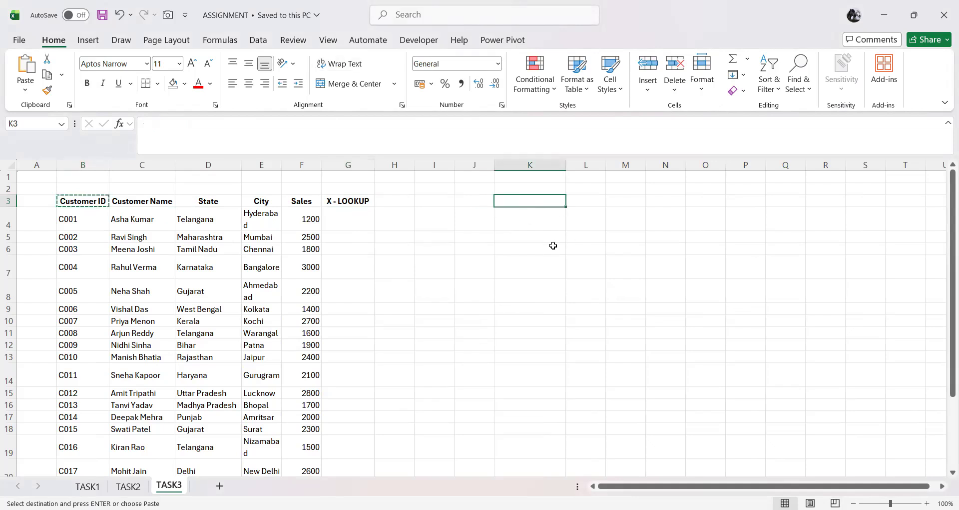
key(ctrl+v)
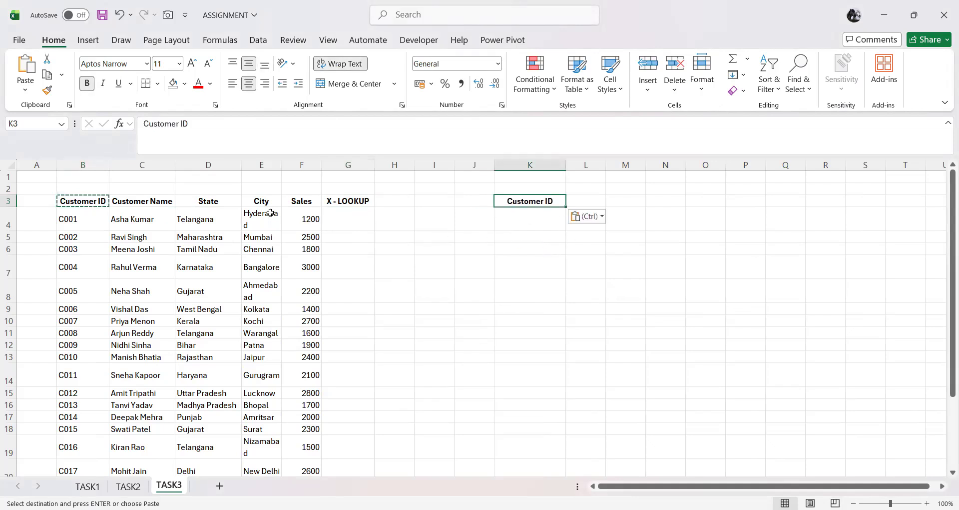
click(296, 201)
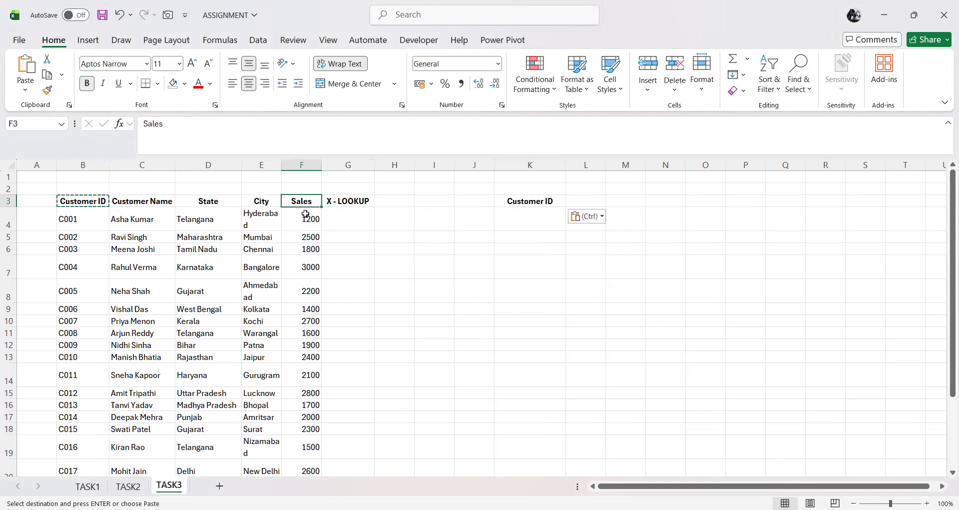
key(ctrl+c)
click(578, 199)
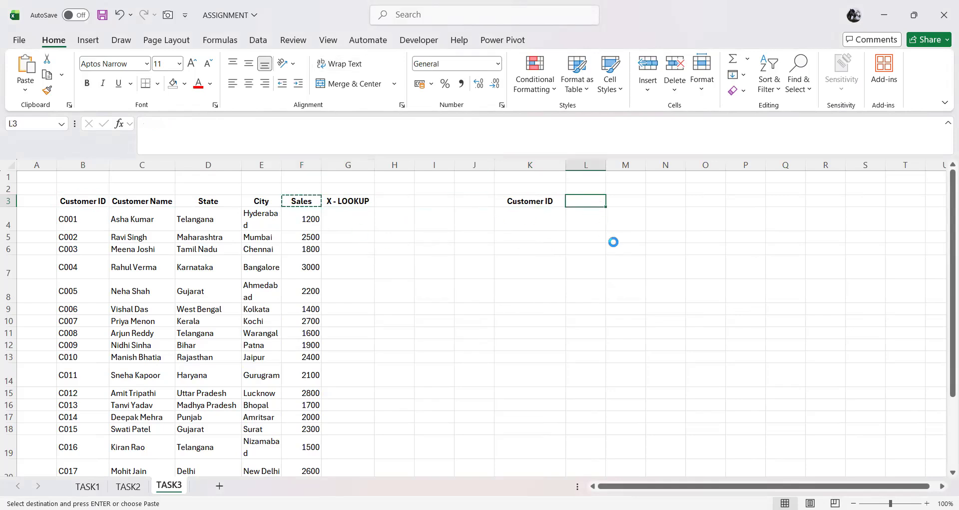
key(ctrl+v)
key(Escape)
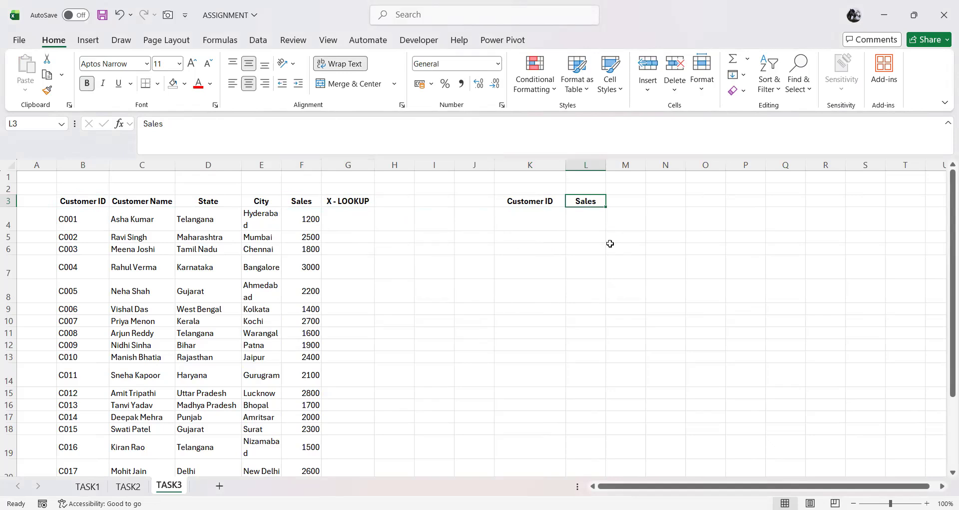
Step: Enter ?? as a placeholder in K4 under the copied Customer ID header
click(506, 220)
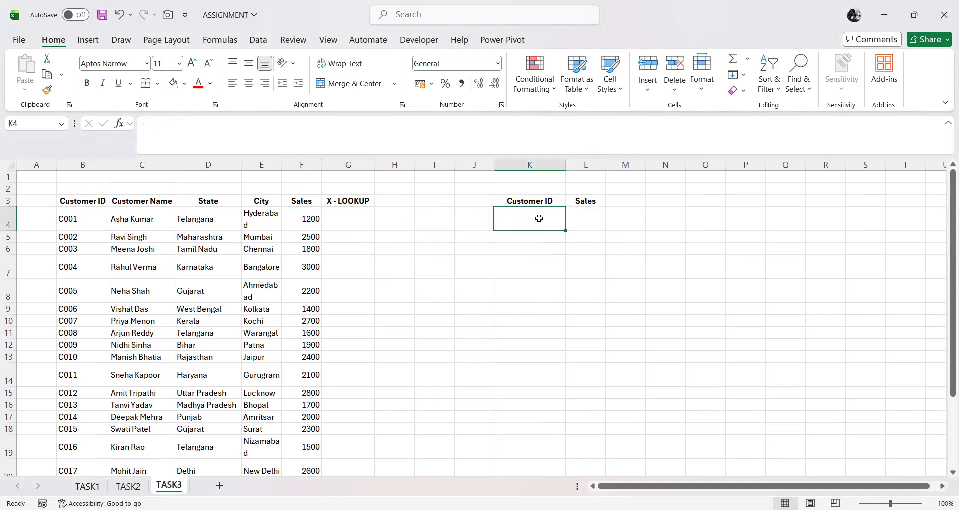
text(??)
key(Return)
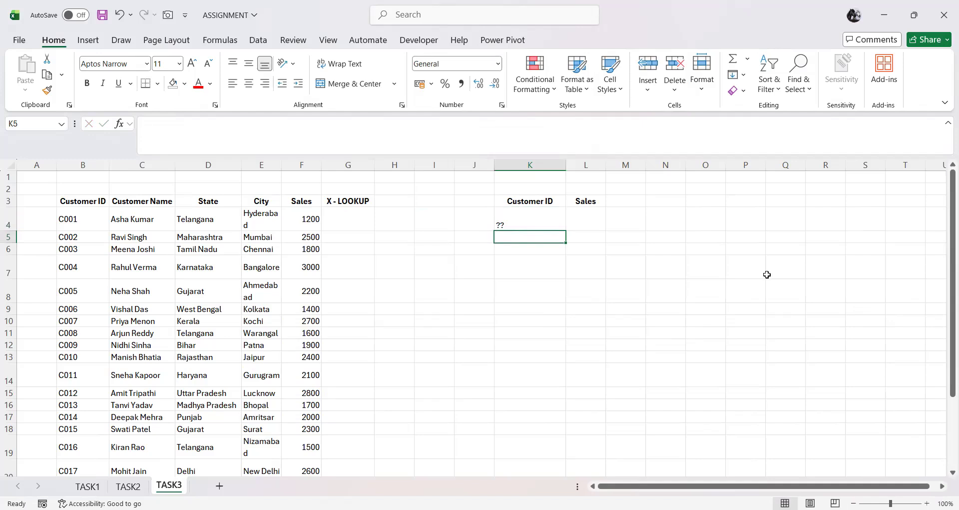
click(538, 215)
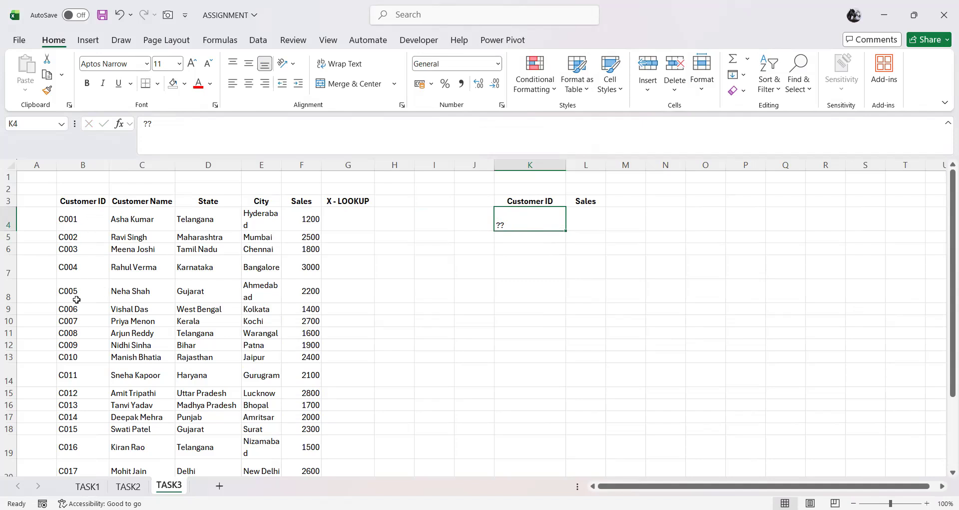
click(593, 226)
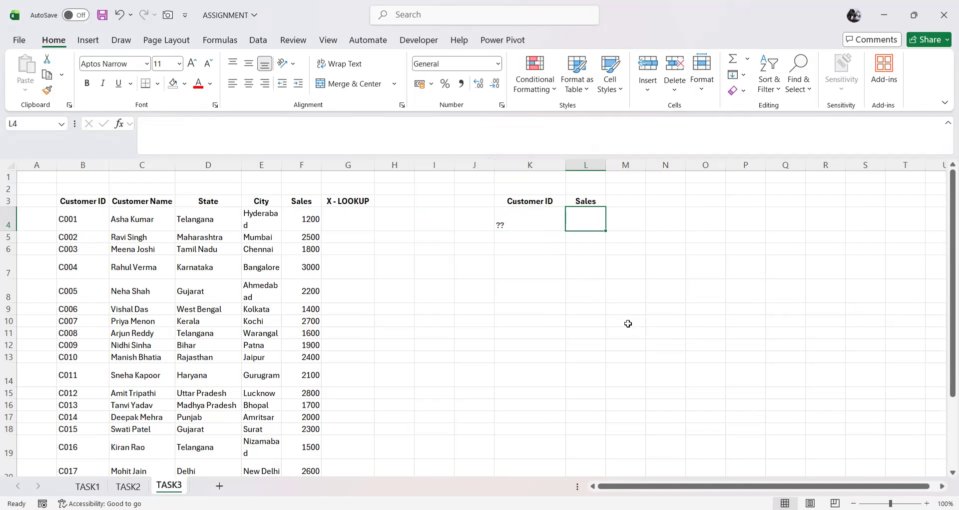
Step: Enter the customer ID from row 7 of the source table as the lookup value in K4
click(523, 213)
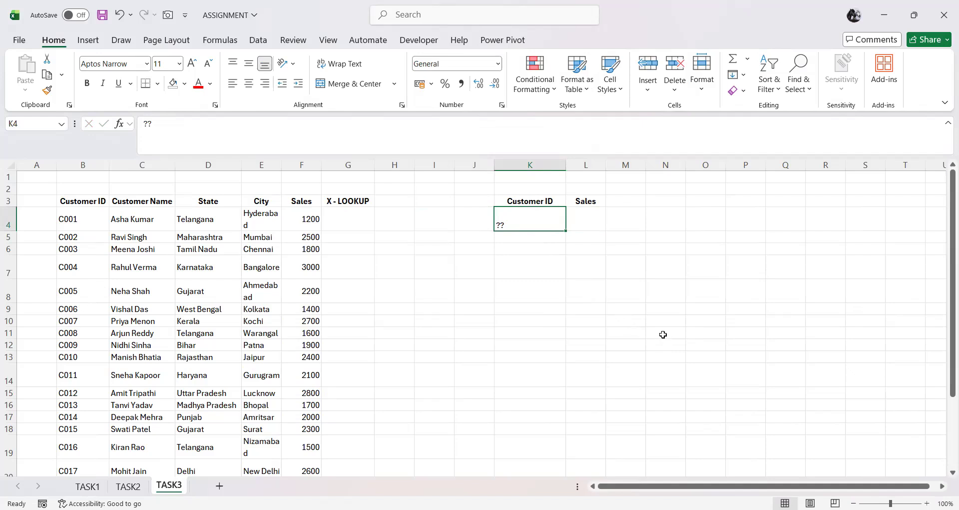
text(C004)
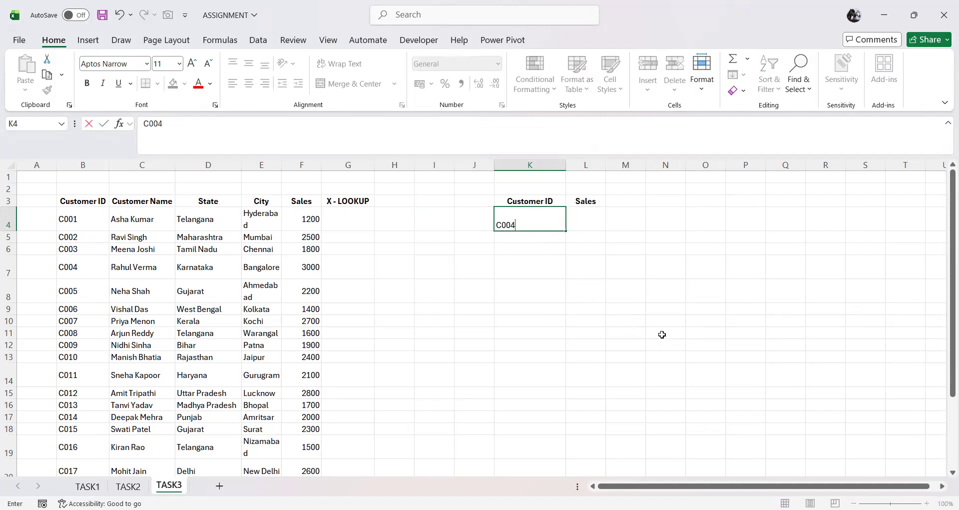
key(Tab)
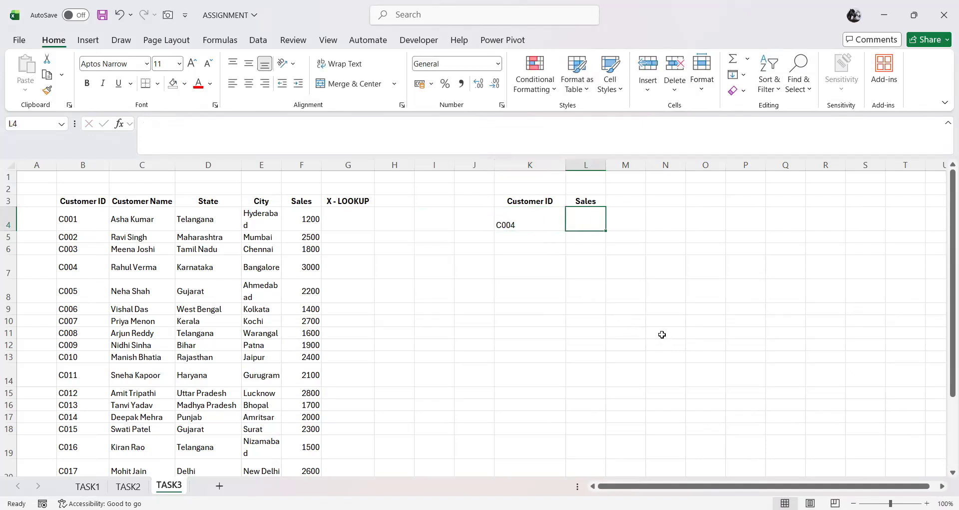
Step: Enter =XLOOKUP(K4,B3:B23,F3:F23) in L4 to return the sales for the customer ID in K4
text(=)
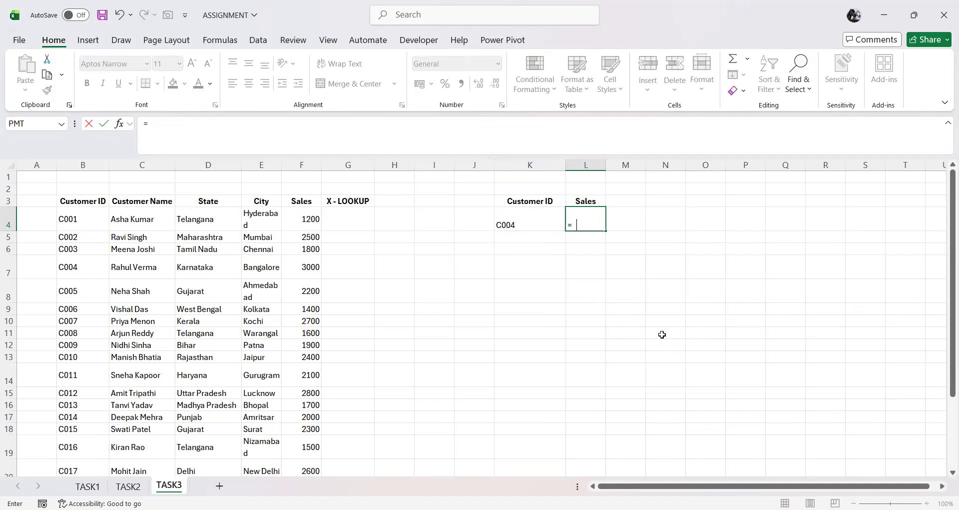
text(XLOOKUP()
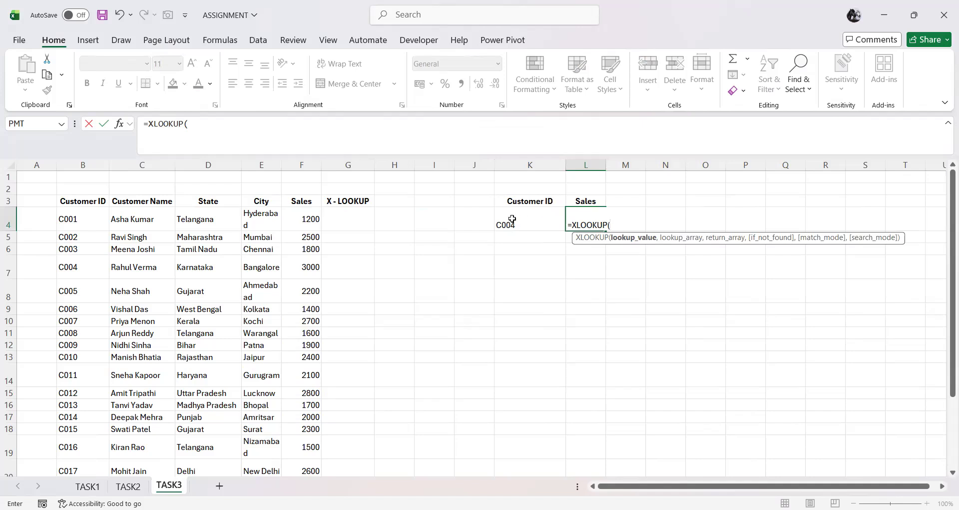
click(527, 223)
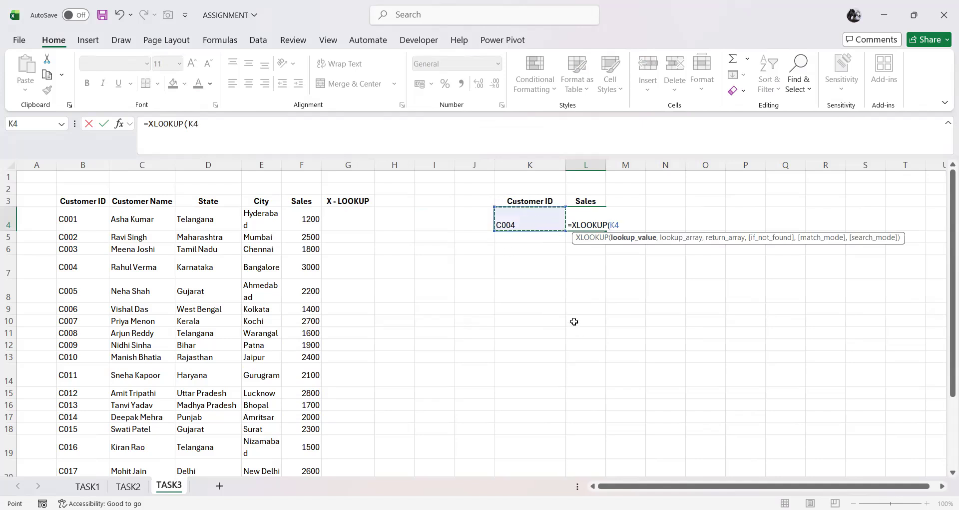
text(,)
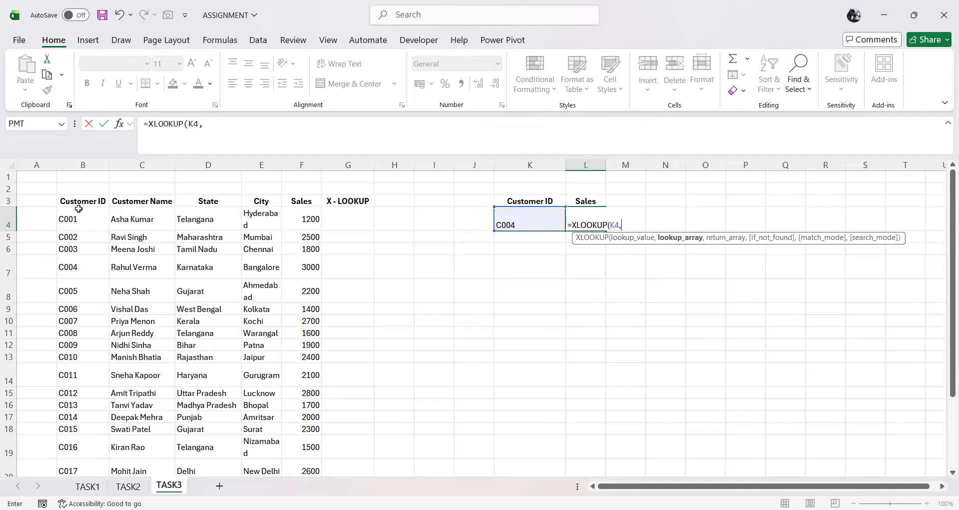
drag(79, 203, 74, 229)
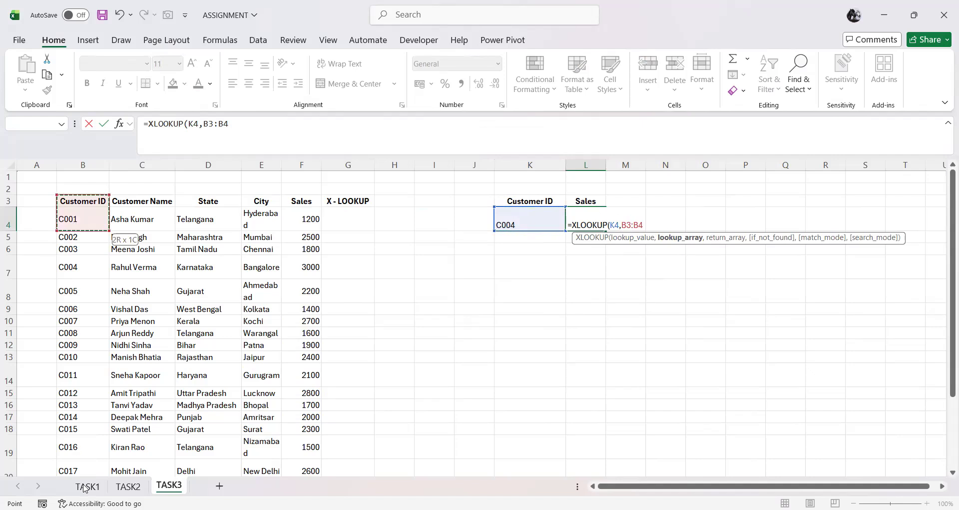
key(ctrl+shift+Down)
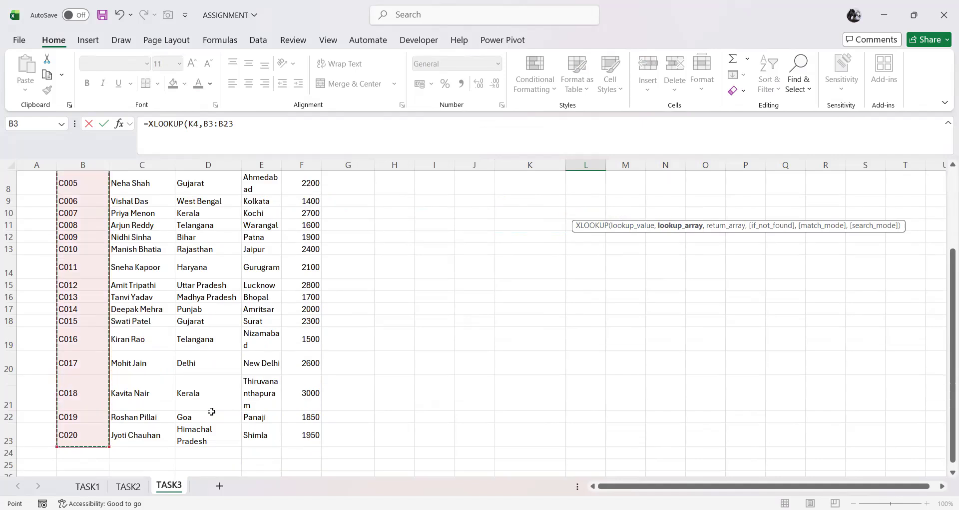
text(,)
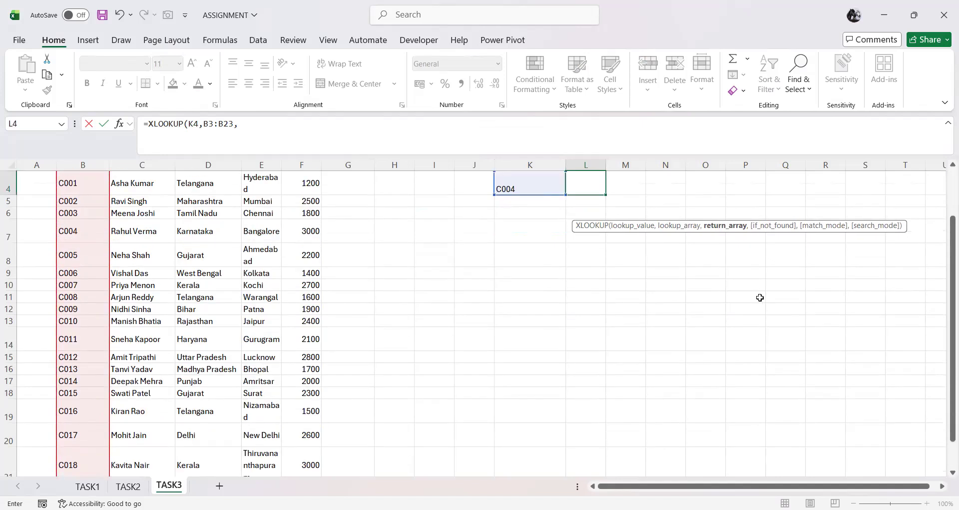
scroll(760, 297, up, 1)
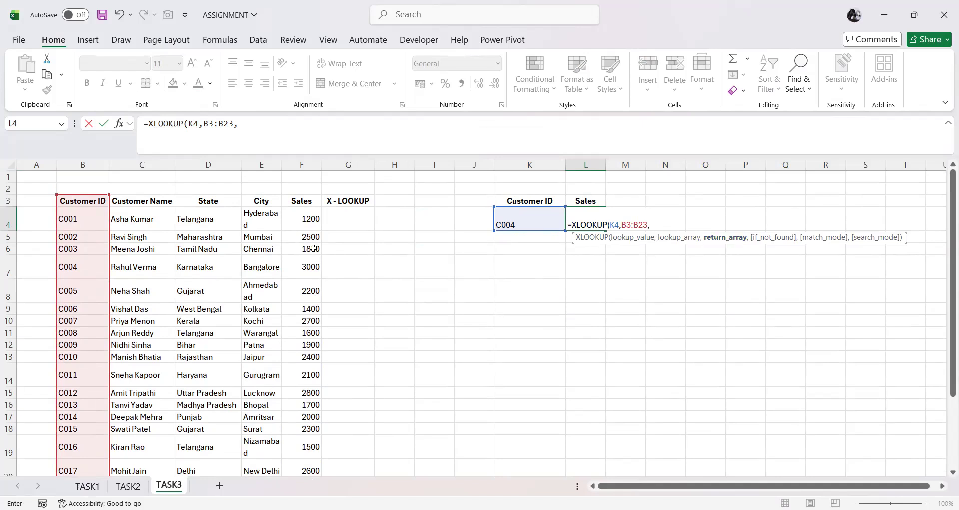
drag(303, 201, 312, 439)
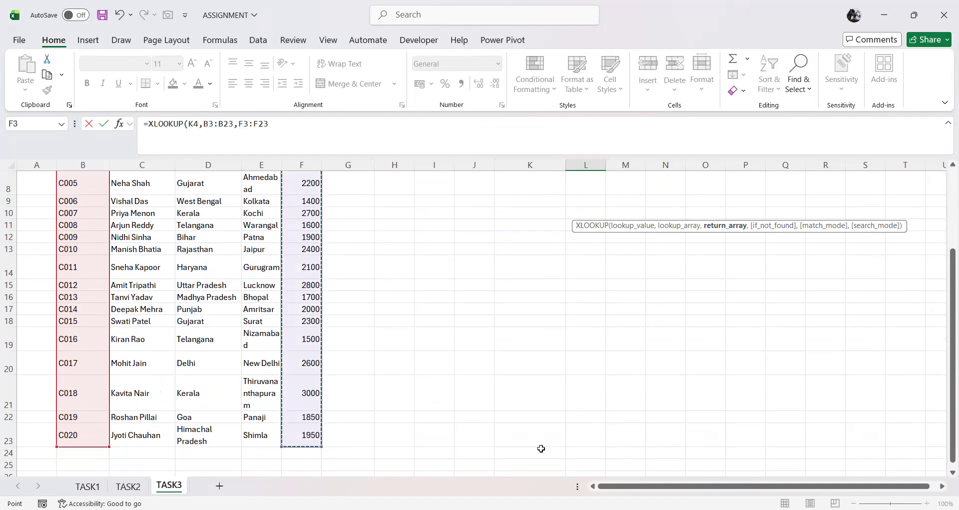
scroll(541, 389, up, 3)
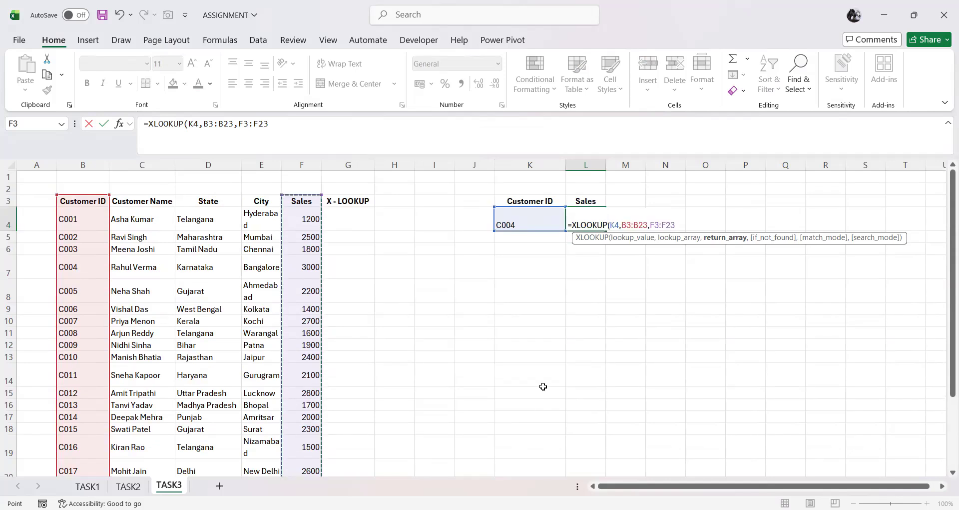
text())
key(Return)
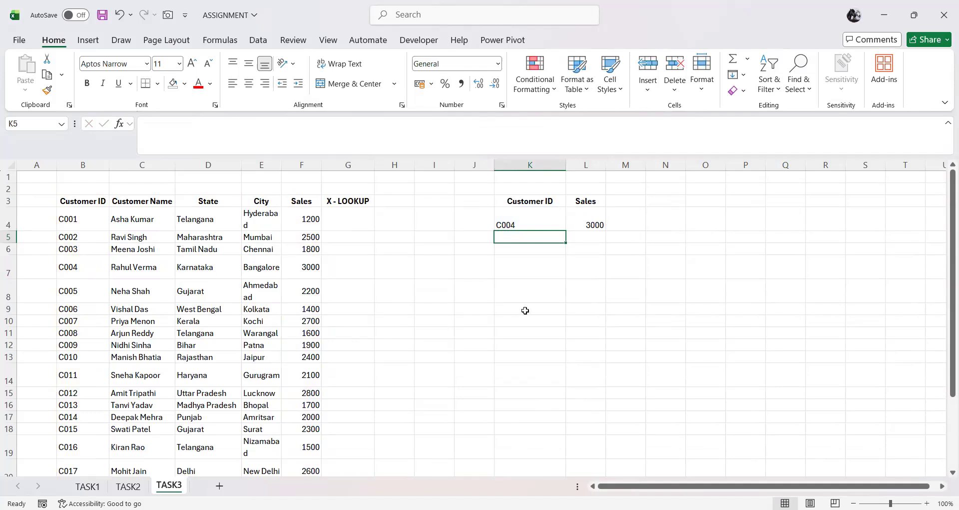
Step: Compare the looked-up sales in L4 with the customer's ID and sales in row 7
click(529, 217)
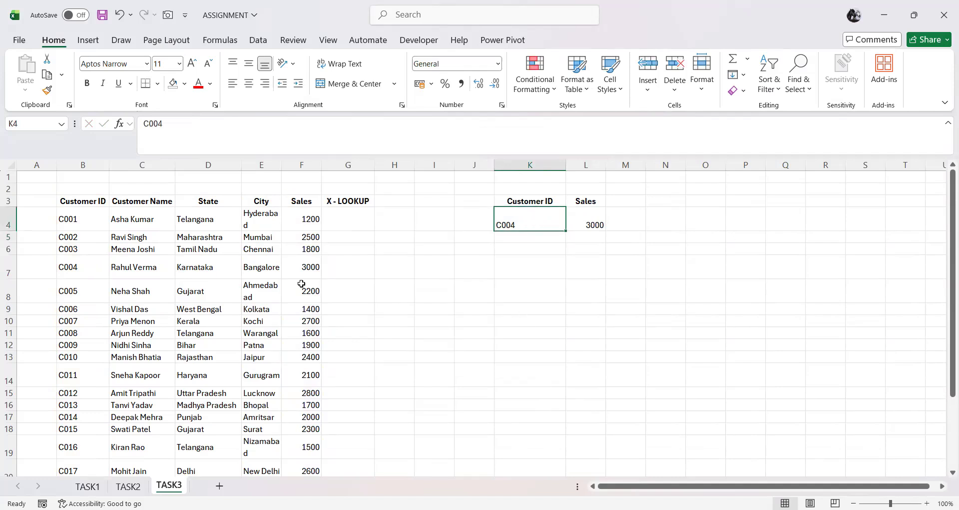
click(82, 272)
click(295, 268)
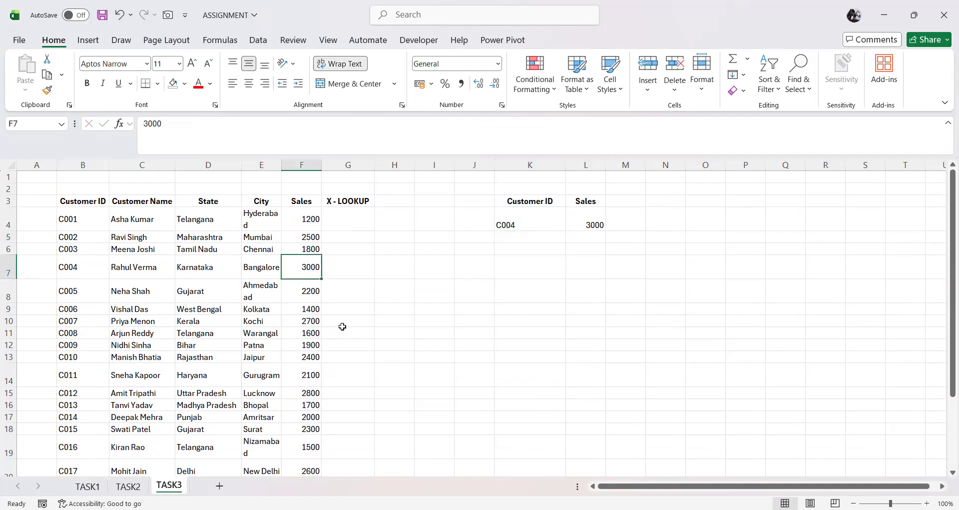
Step: Test the lookup with the customer ID from row 14 in K4 and check the result against F14
click(524, 223)
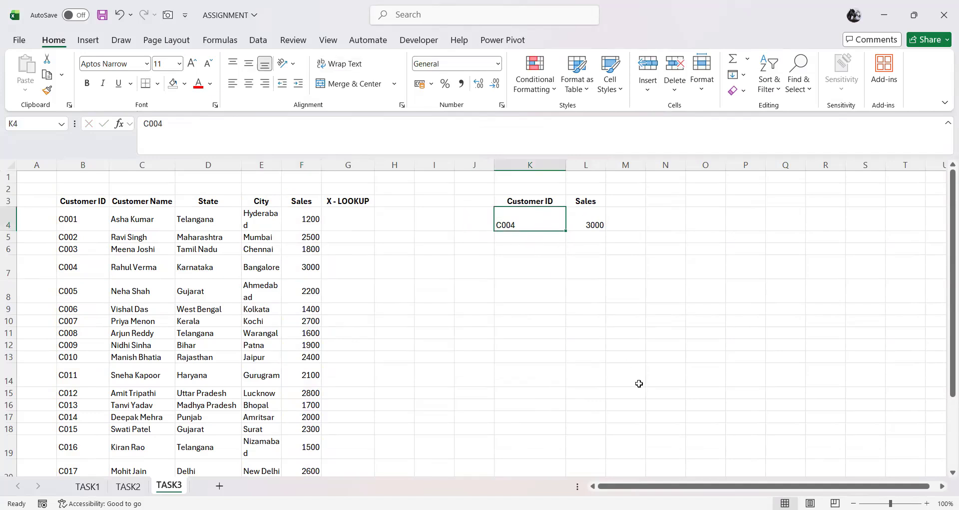
text(C011)
key(Return)
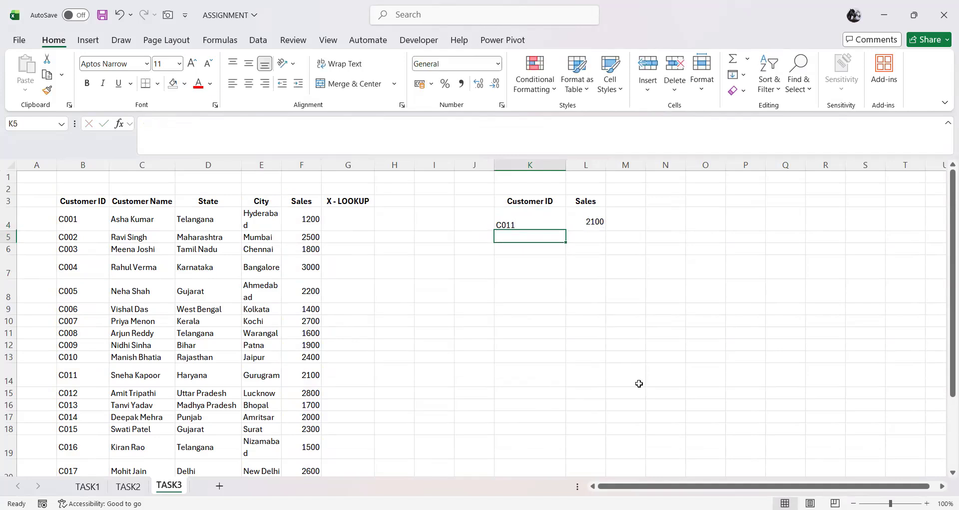
click(311, 382)
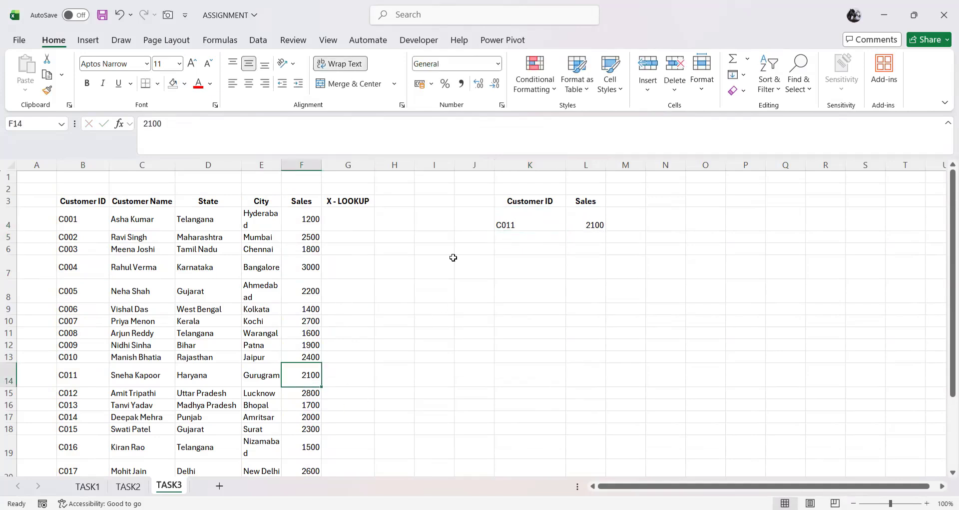
Step: Change the lookup value in K4 to the customer ID from row 18 and check the result against F18
click(536, 226)
text(C015)
key(Return)
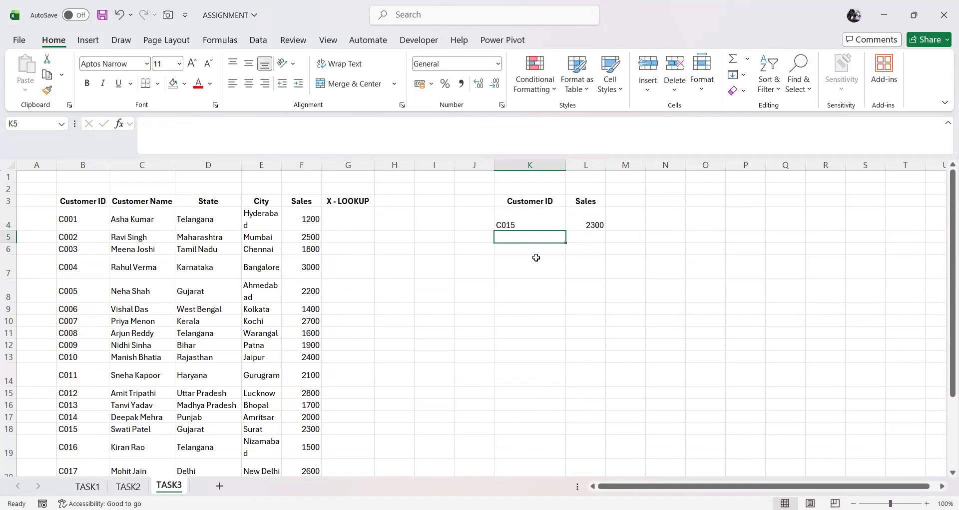
click(310, 428)
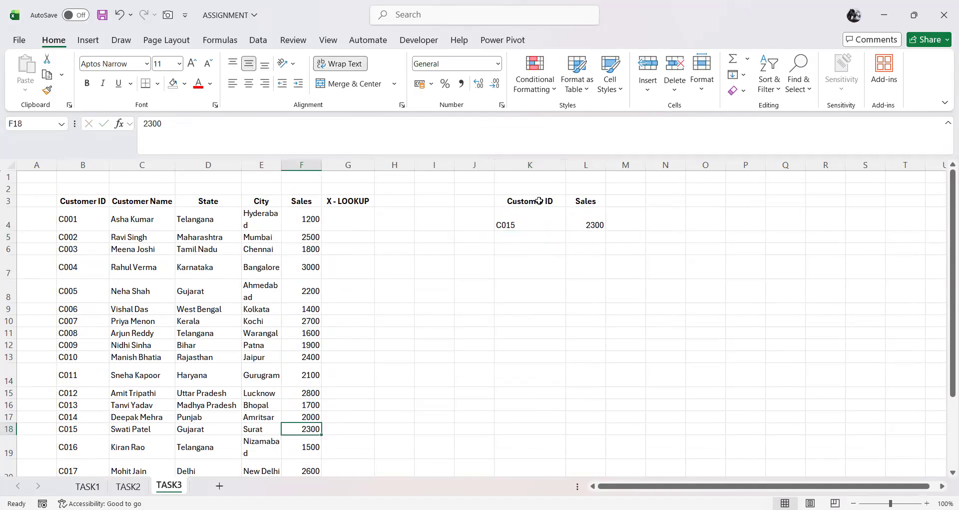
Step: Copy the five source table headers, Customer ID through Sales, into row 7 starting at K7
drag(90, 201, 290, 199)
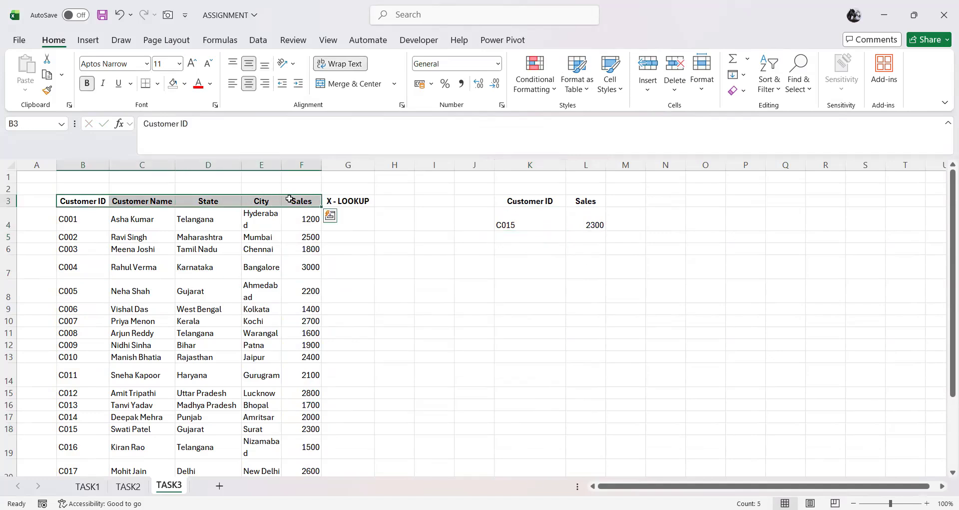
key(ctrl+c)
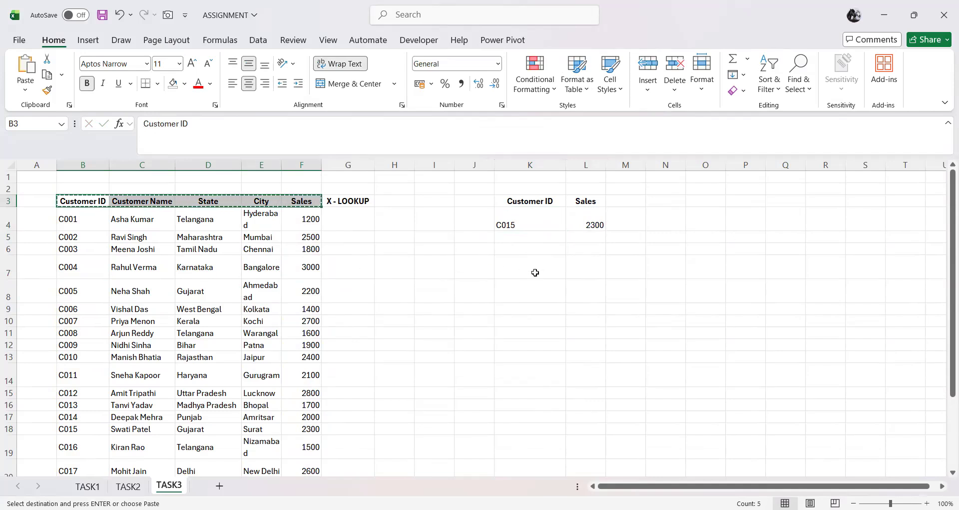
click(537, 272)
key(ctrl+v)
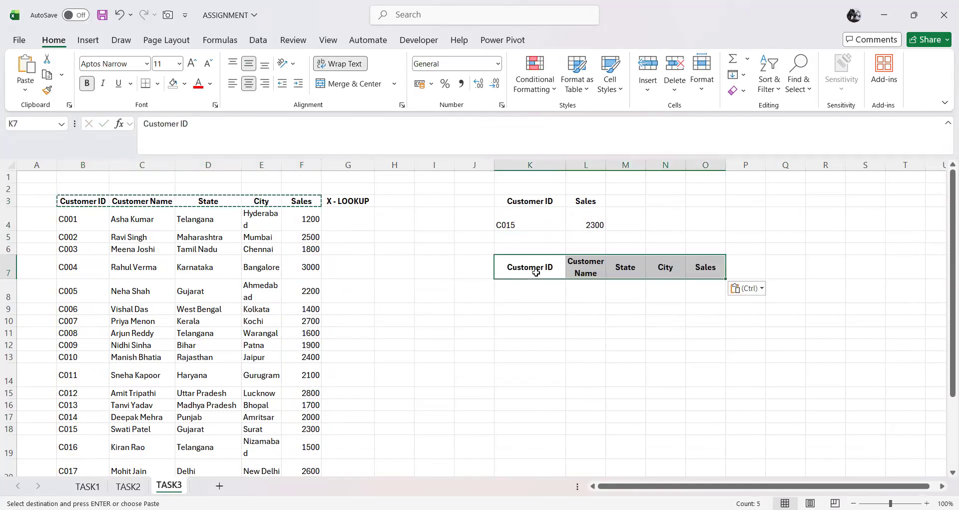
click(556, 290)
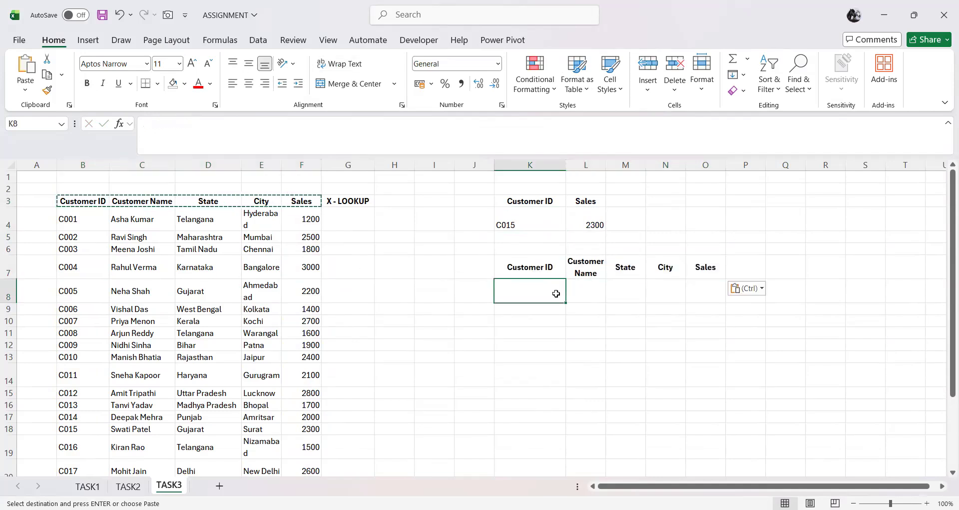
click(584, 297)
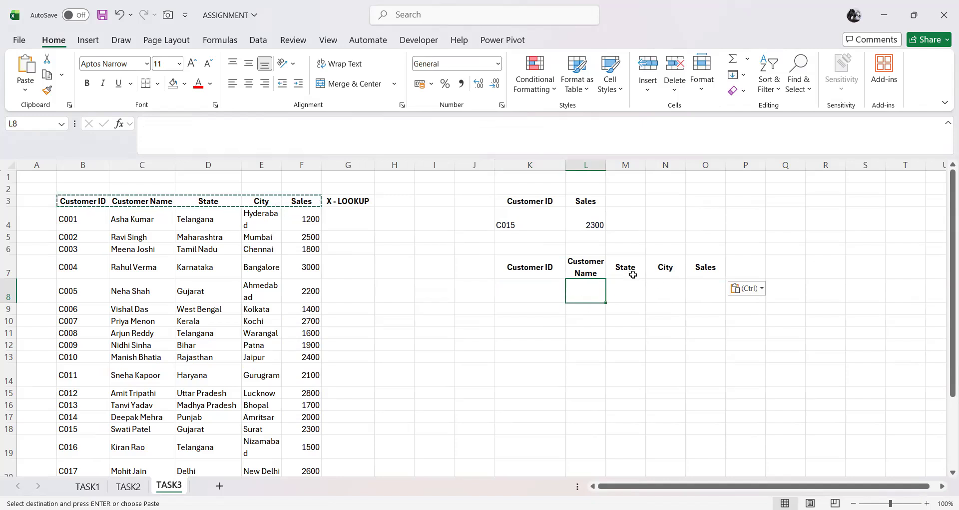
Step: Clear the copy selection and enter the customer ID from source table row 8 as the lookup value in K8
click(513, 291)
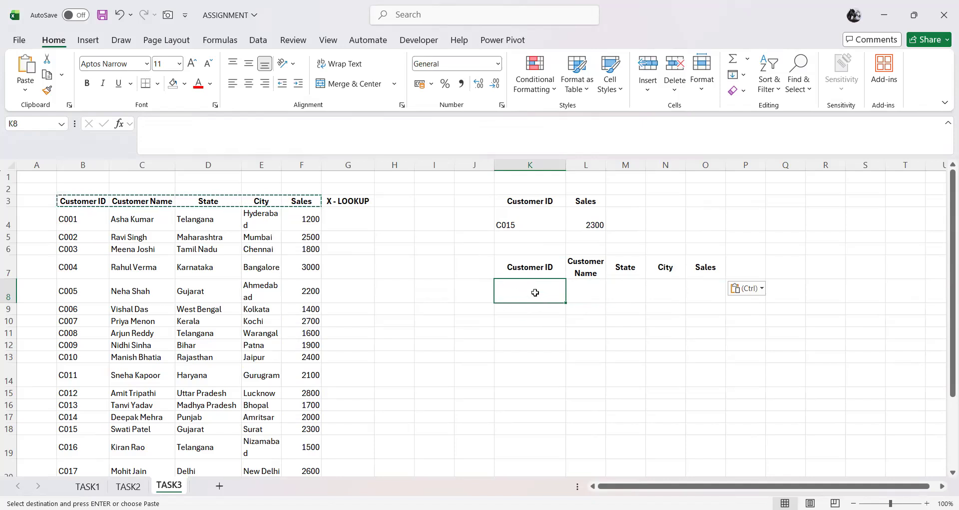
key(Escape)
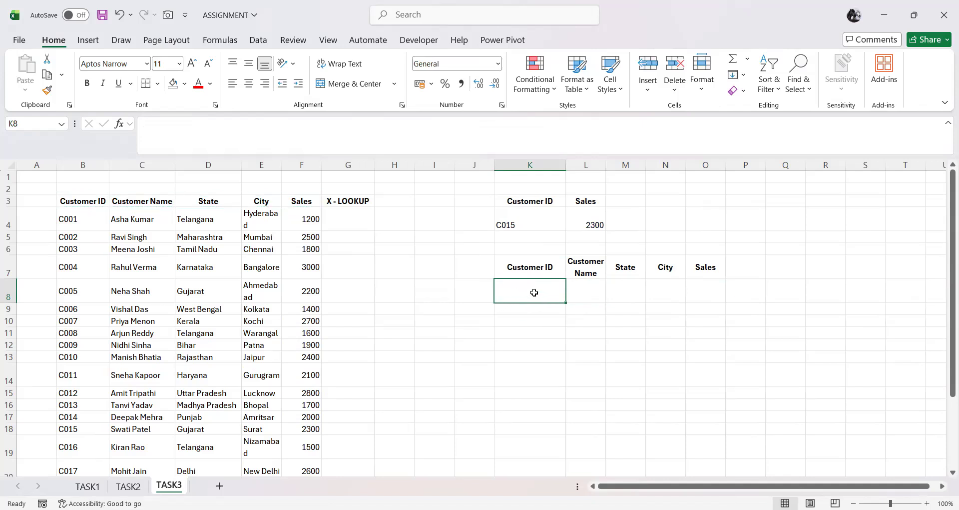
click(709, 294)
click(593, 300)
click(628, 297)
click(675, 295)
click(705, 294)
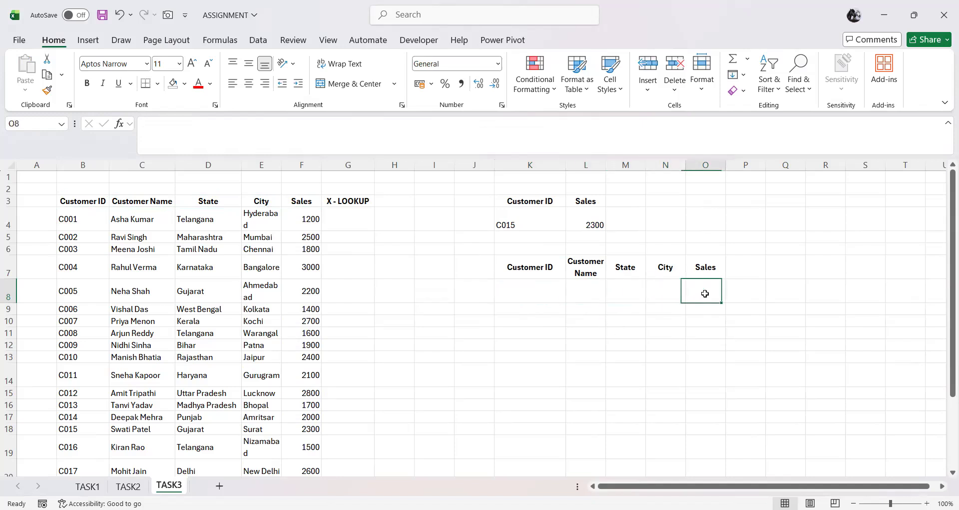
click(543, 294)
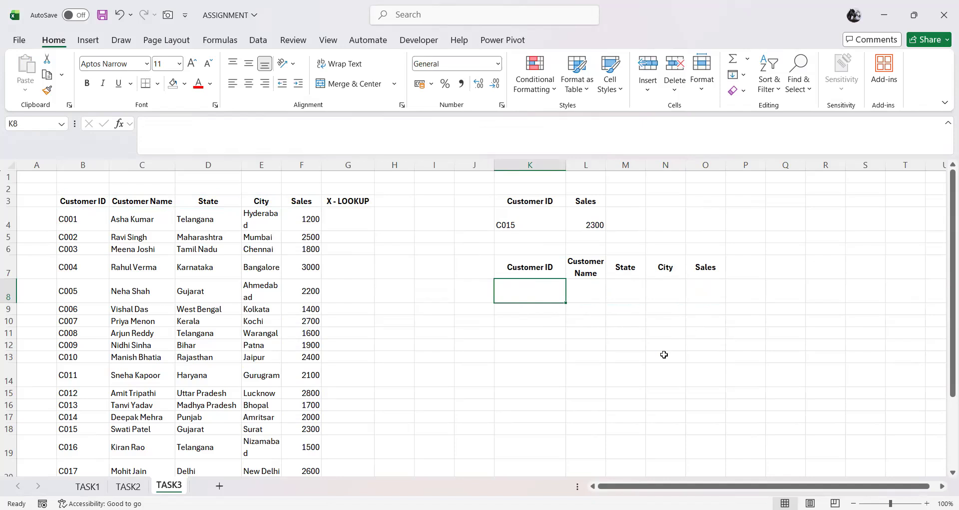
text(C00)
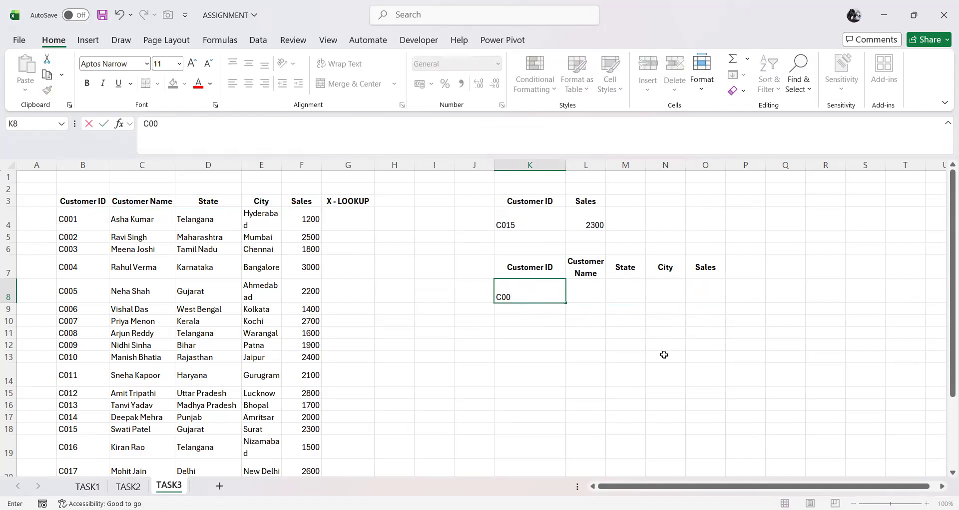
text(5)
key(Tab)
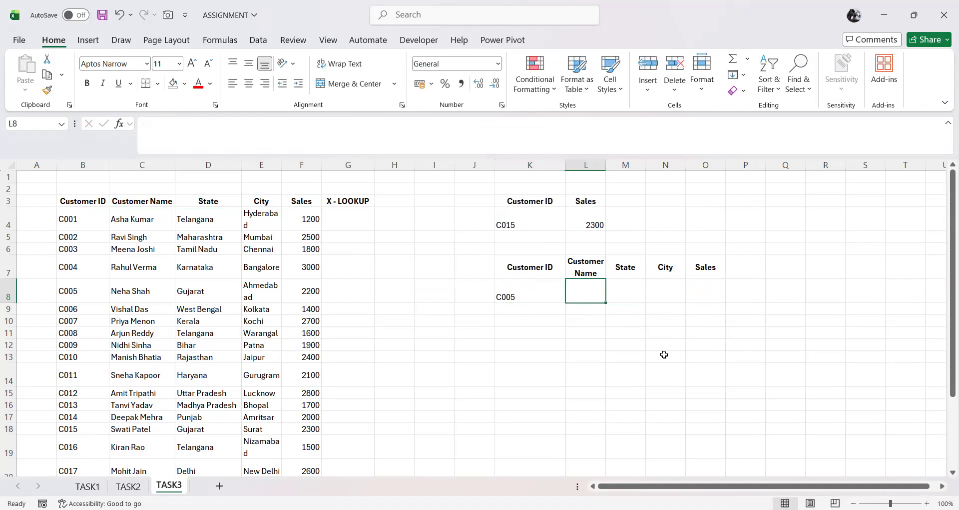
Step: Start an XLOOKUP formula in L8 with $K$8 as the lookup value and $B$3:$B$23 as the lookup array
text(=)
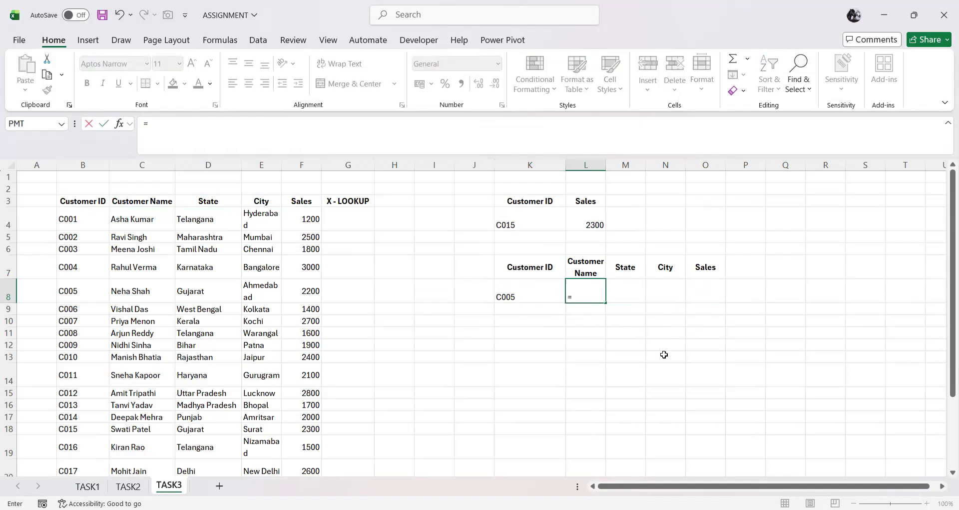
text(XLOOKUP()
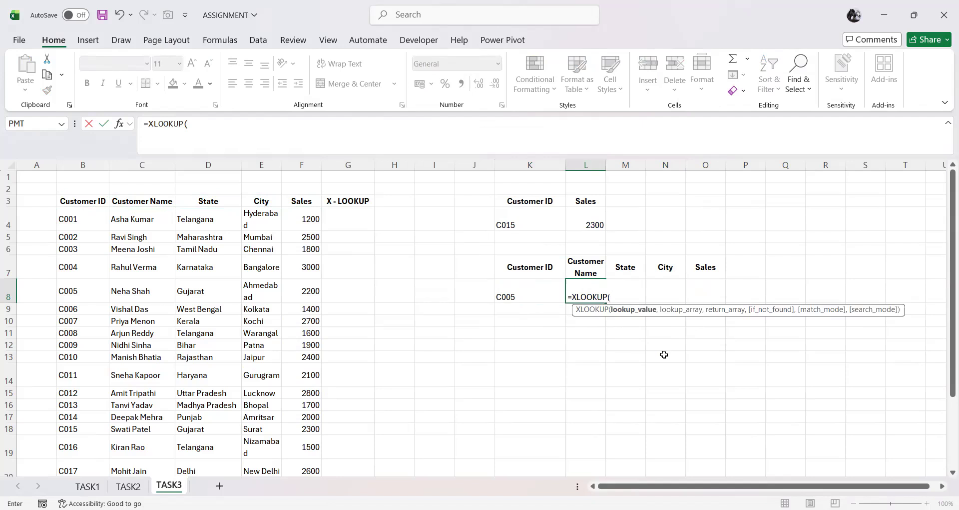
click(515, 291)
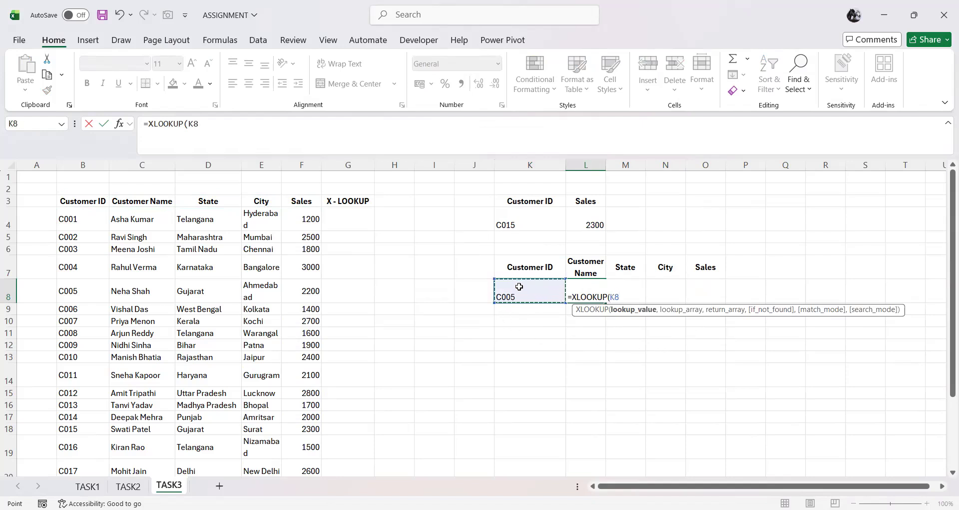
key(F4)
text(,)
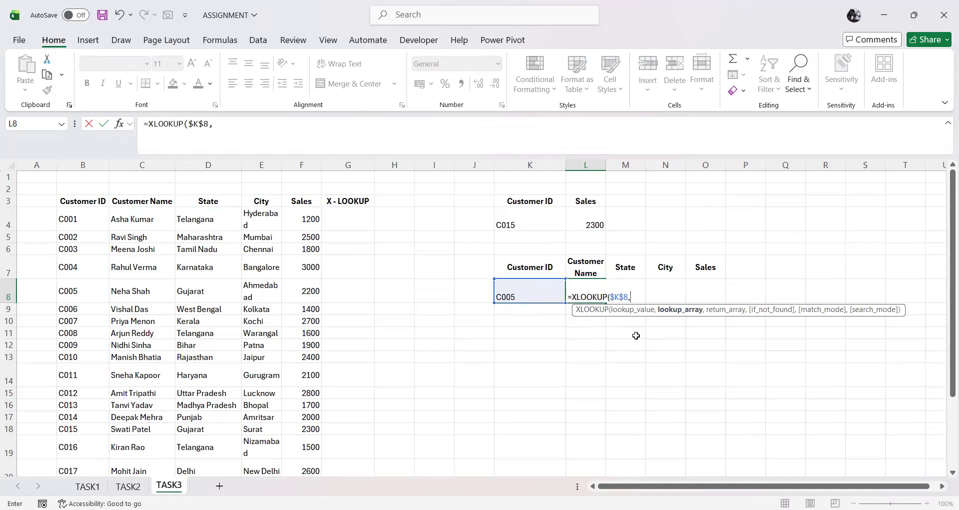
drag(86, 198, 83, 447)
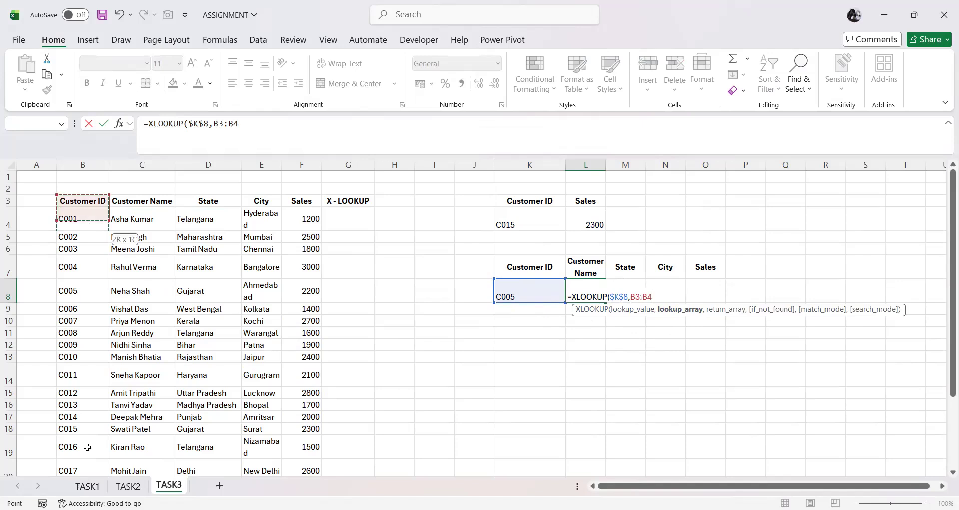
key(ctrl+shift+Down)
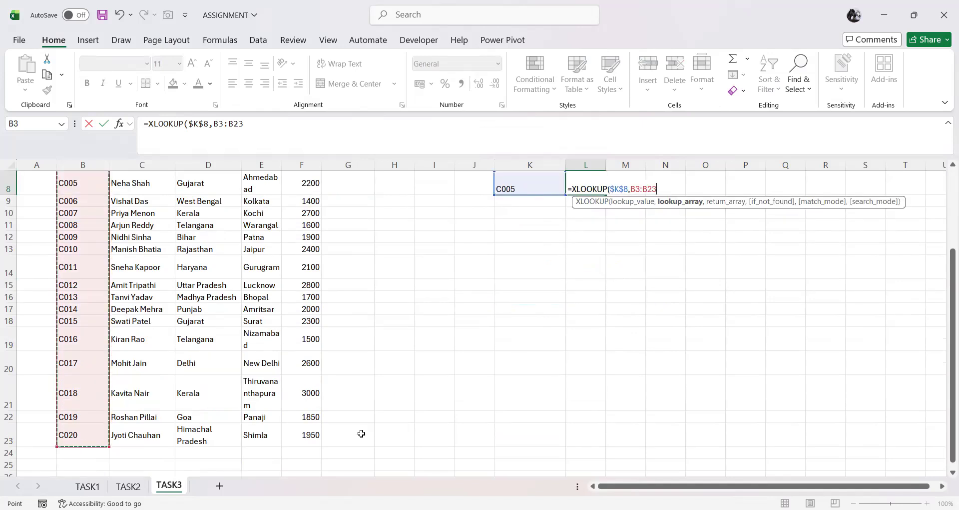
key(F4)
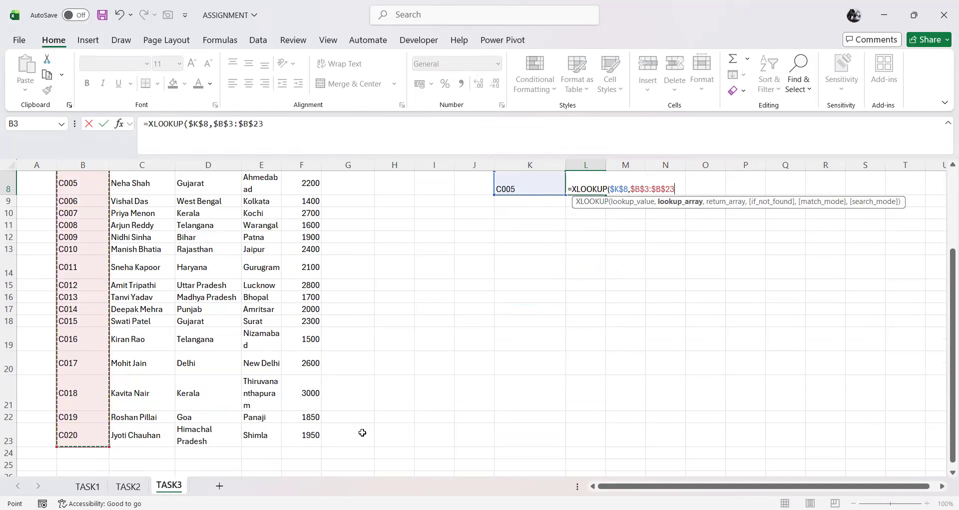
text(,)
Step: Complete the L8 XLOOKUP formula with the Customer Name column, C3:C23, as the return array
scroll(367, 414, up, 1)
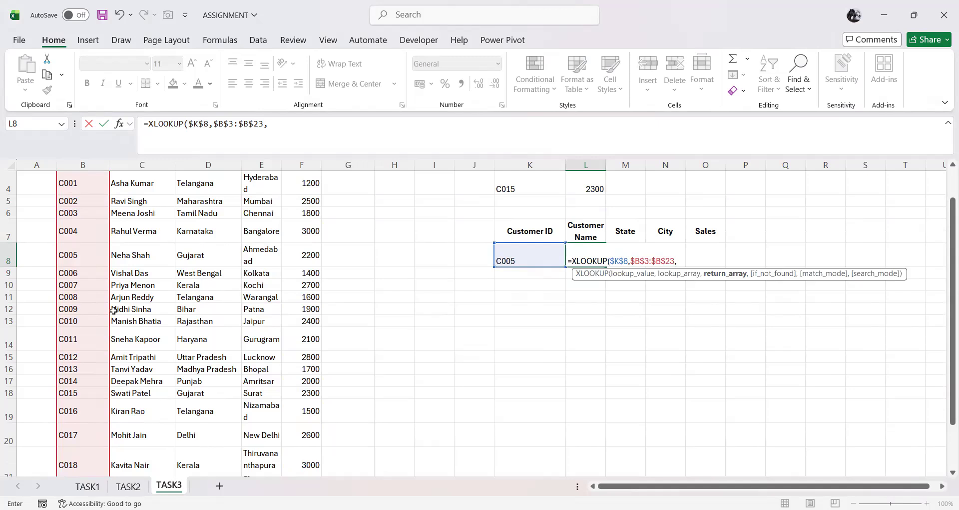
scroll(114, 310, up, 1)
drag(139, 200, 140, 435)
key(Return)
Step: Fill the L8 lookup formula across to O8 and widen column L to fit the customer name
scroll(625, 307, up, 2)
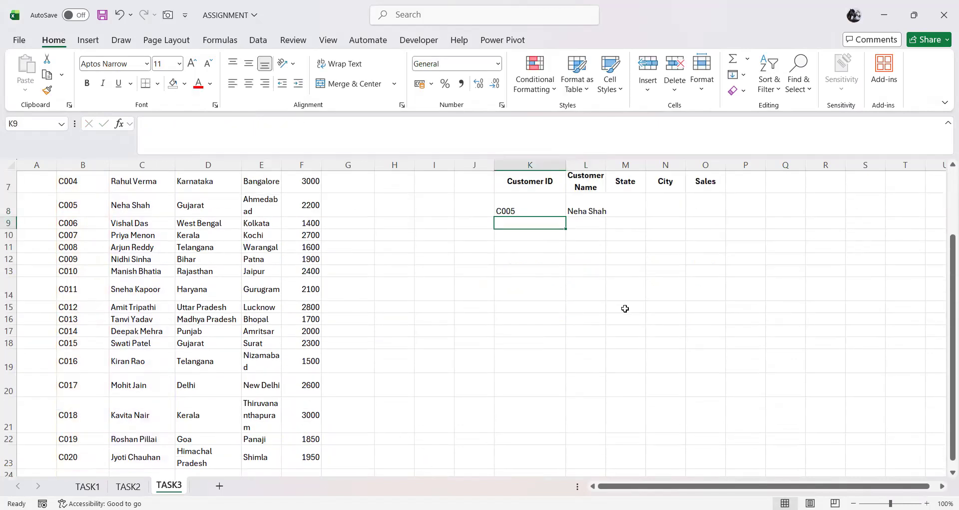
click(586, 259)
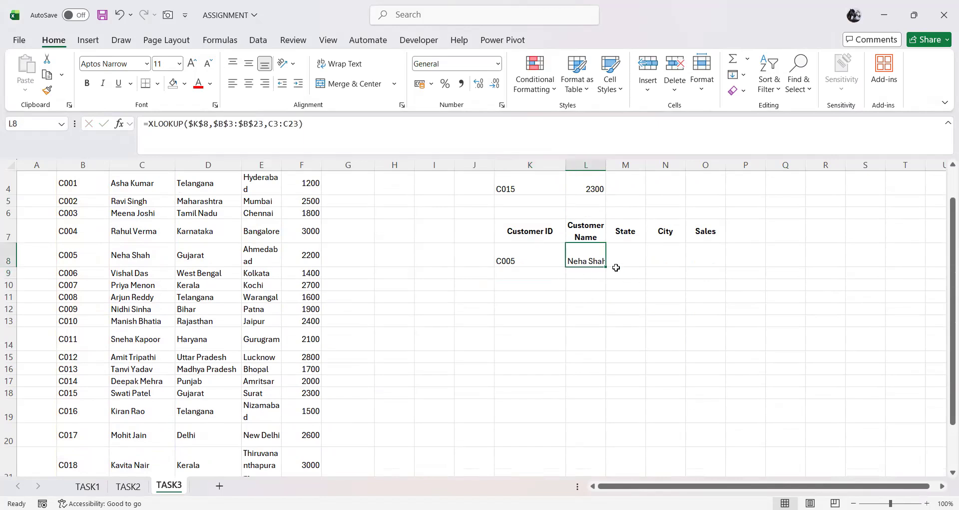
drag(606, 266, 715, 264)
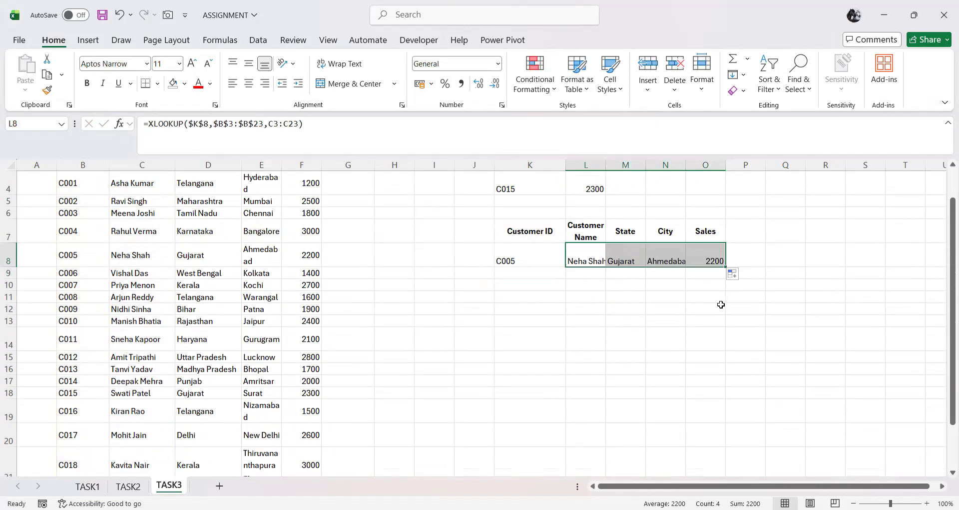
drag(606, 165, 617, 166)
click(607, 282)
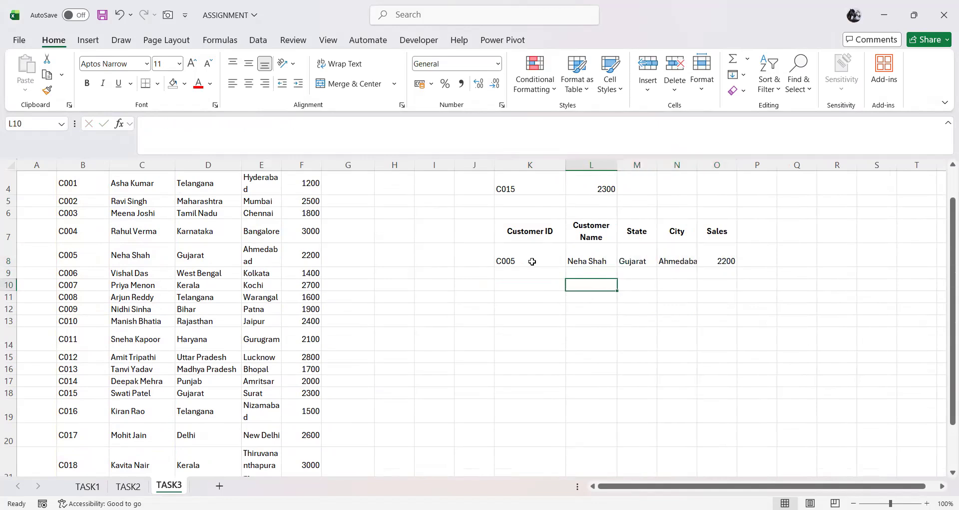
Step: Compare the looked-up customer details with each source table value in B8 through F8
click(529, 261)
click(85, 263)
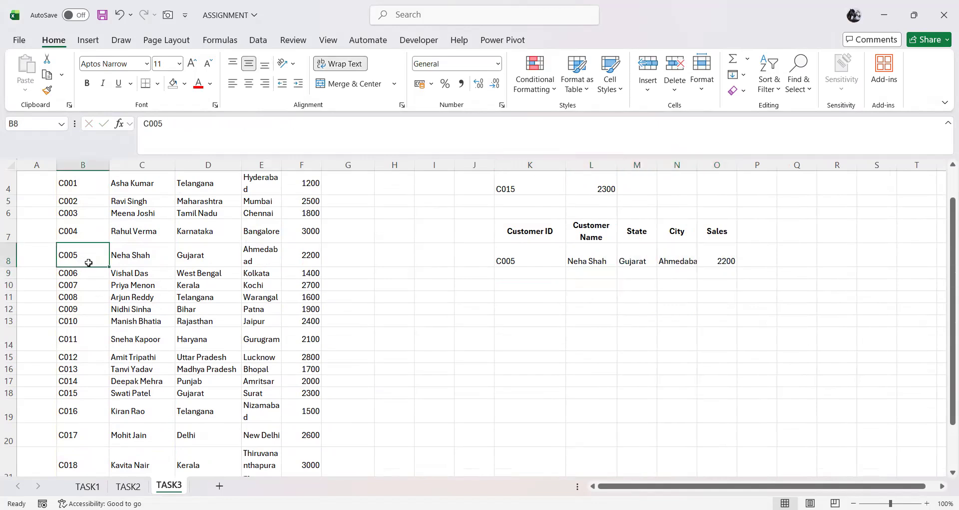
click(148, 257)
click(190, 256)
click(271, 254)
click(302, 255)
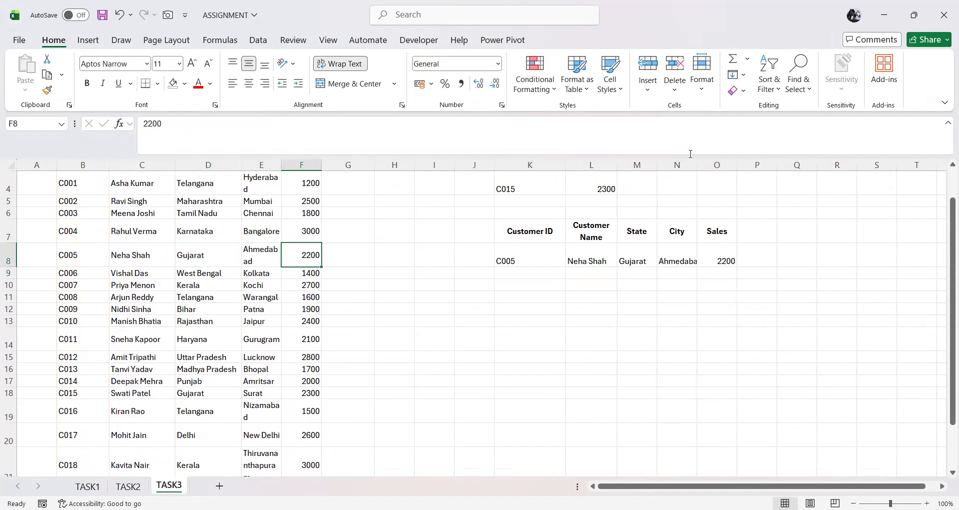
Step: Widen column N to fit the city, and change the lookup value in K8 to the customer ID from row 11
drag(698, 166, 723, 241)
click(737, 256)
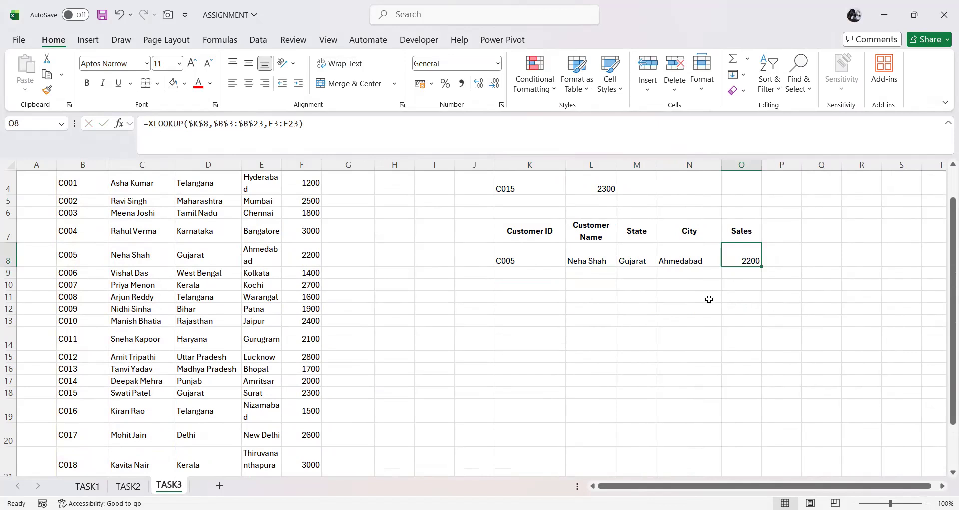
click(519, 259)
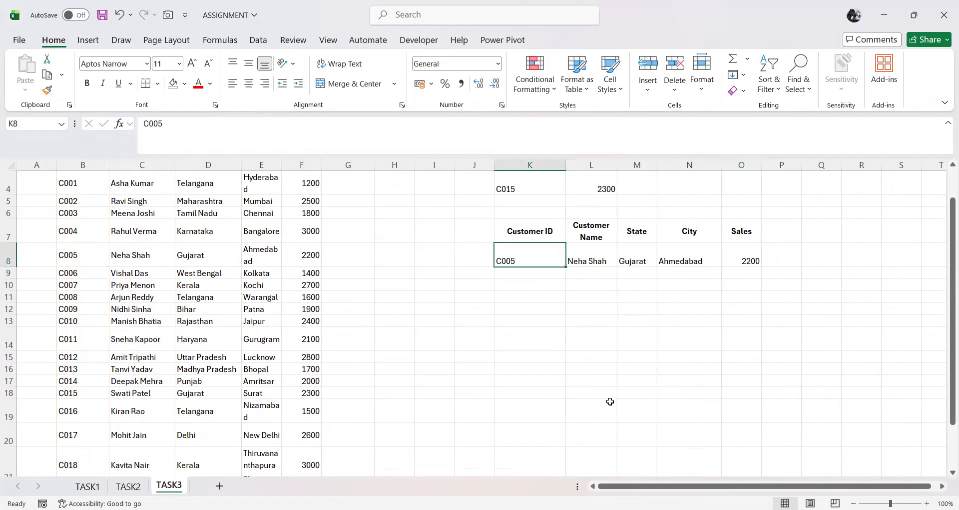
text(C008)
key(Return)
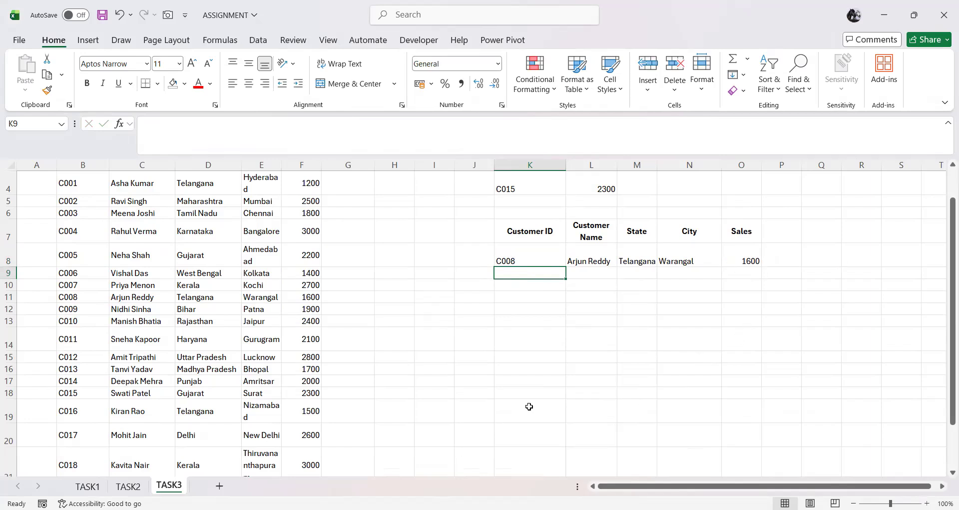
Step: Enter the label FILTER in G11 beside the source table and move to K11
scroll(532, 404, up, 1)
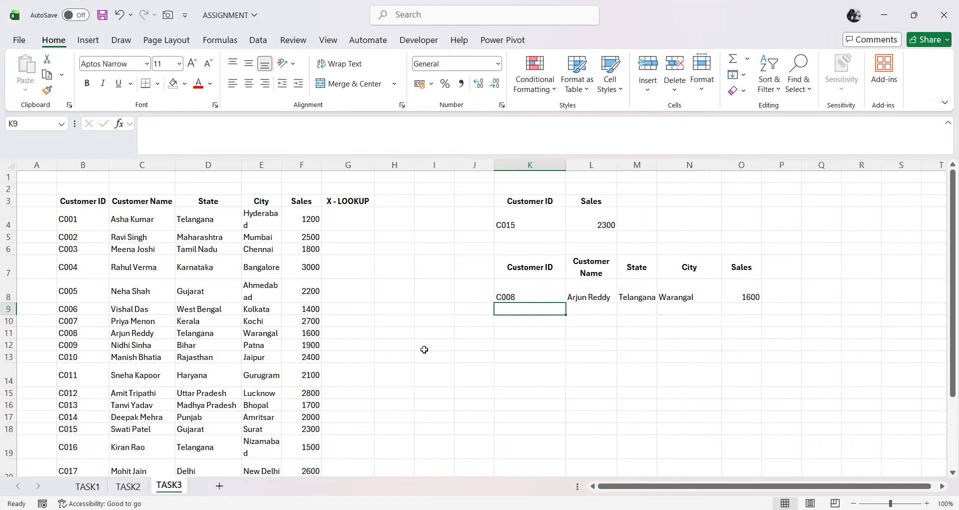
click(353, 335)
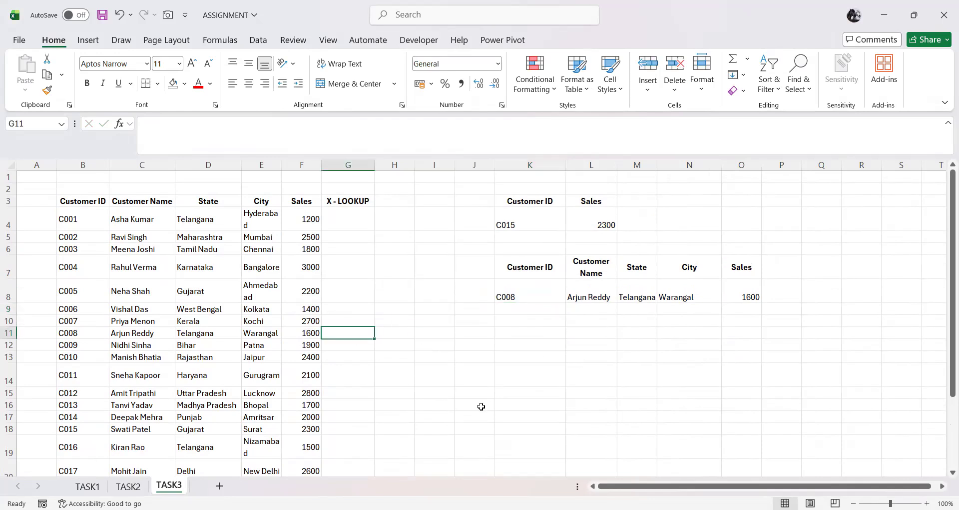
text(FILTER)
key(Right)
key(Right)
key(Right)
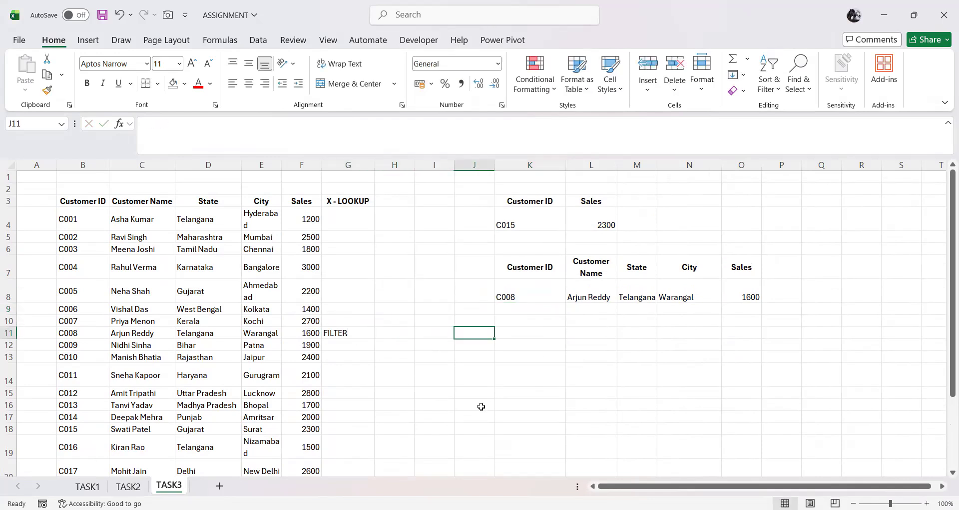
key(Right)
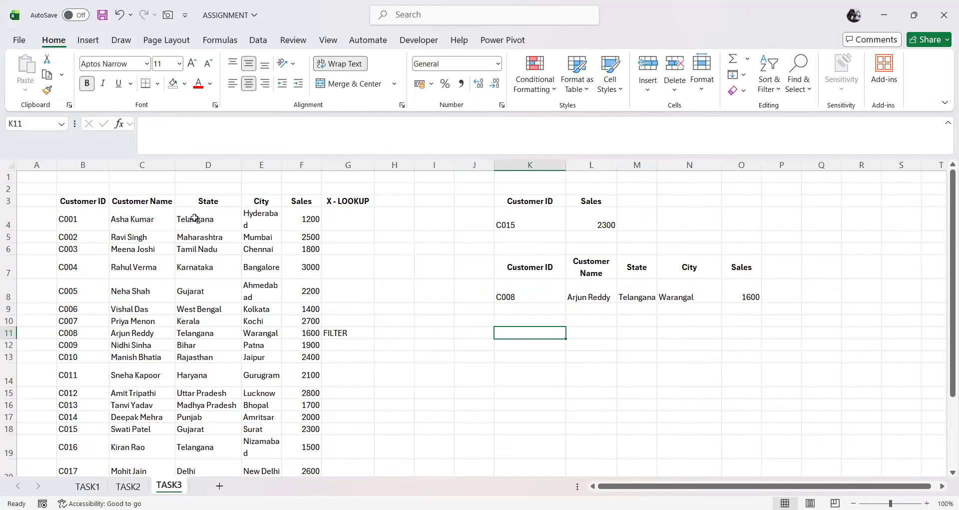
click(208, 201)
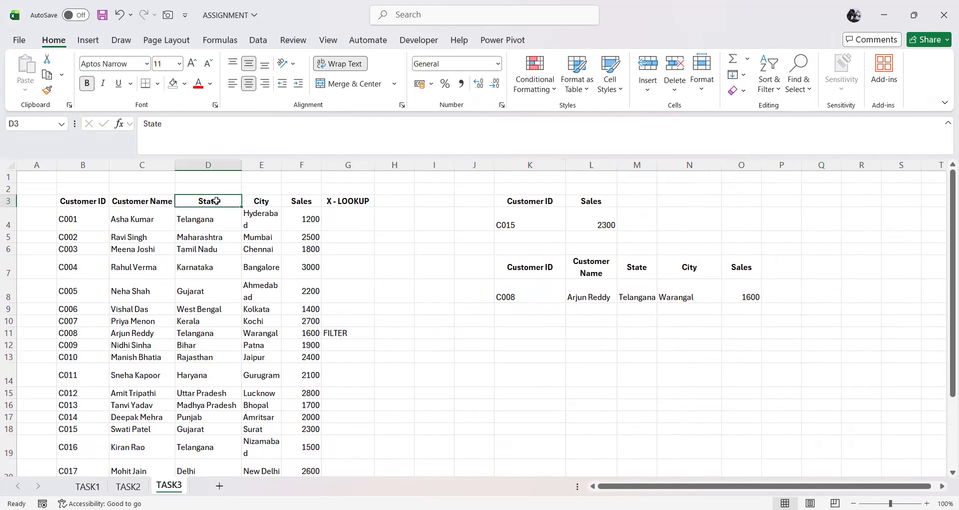
click(541, 333)
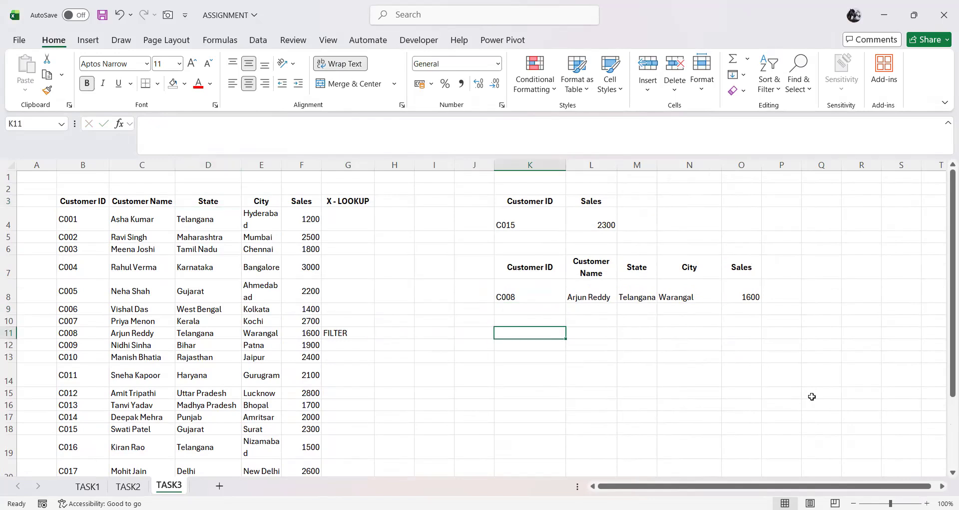
click(266, 201)
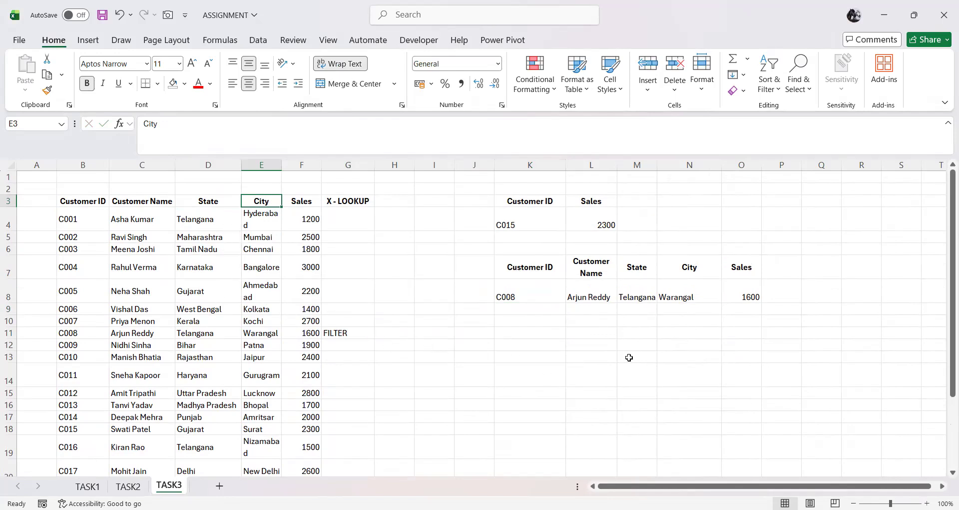
click(543, 333)
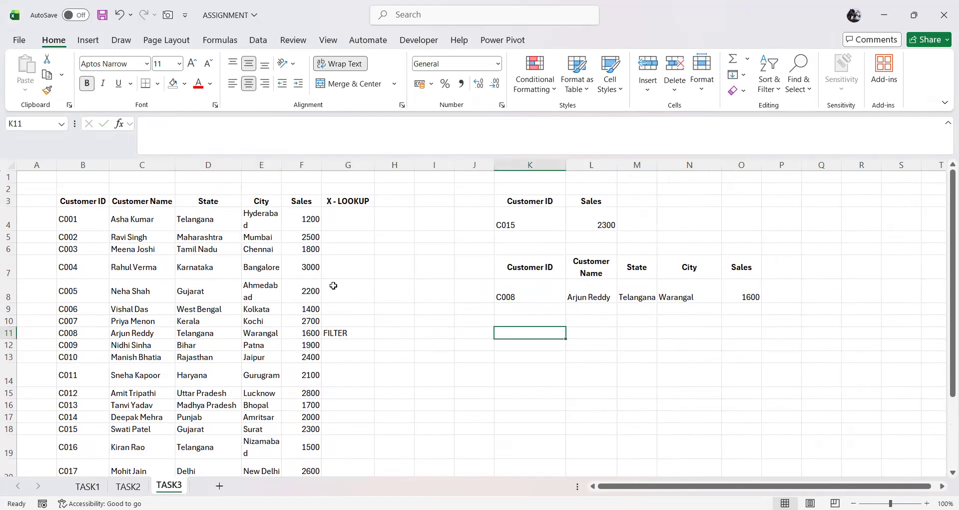
Step: Copy the State header from D3 of the source table to K12 and clear the copy selection
click(213, 202)
key(ctrl+c)
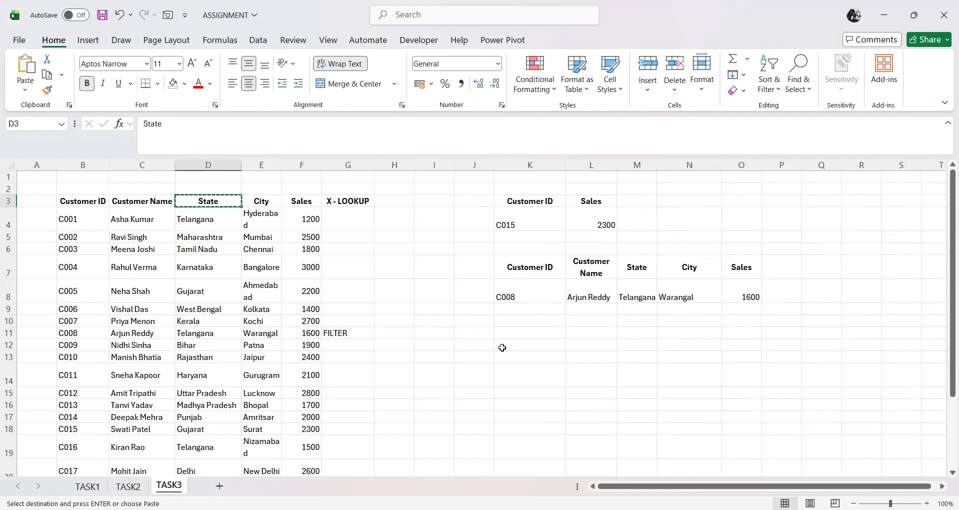
click(526, 344)
key(ctrl+v)
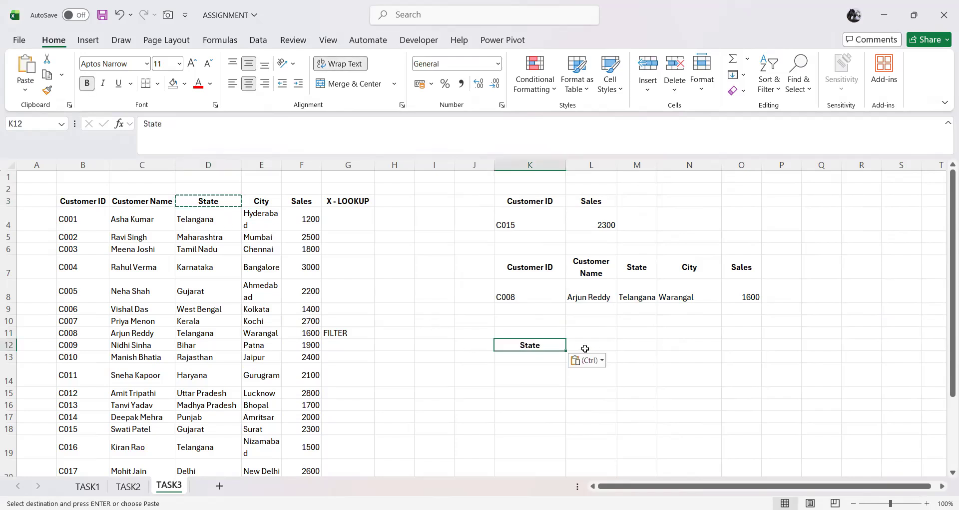
key(Escape)
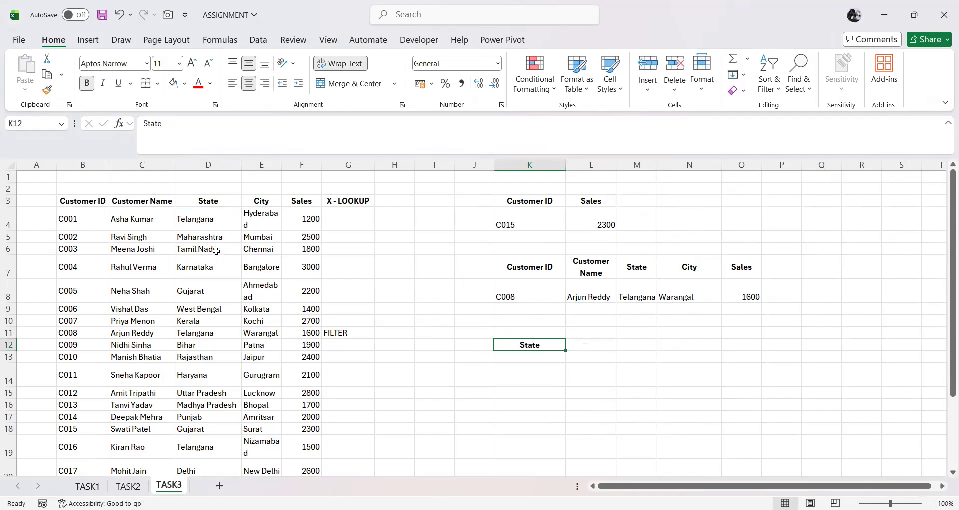
Step: Copy the state Telangana from D4 of the source table to K13 under the State header and clear the copy selection
click(205, 223)
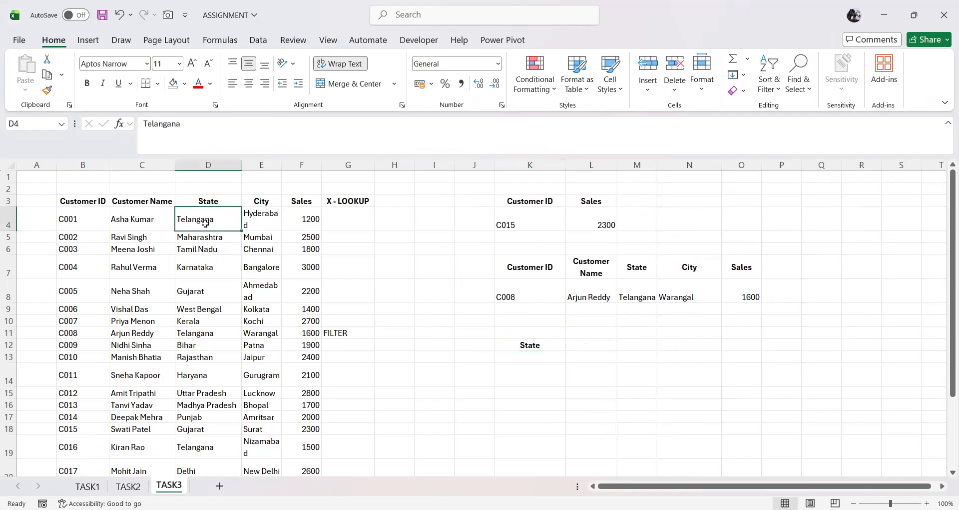
key(ctrl+c)
click(535, 357)
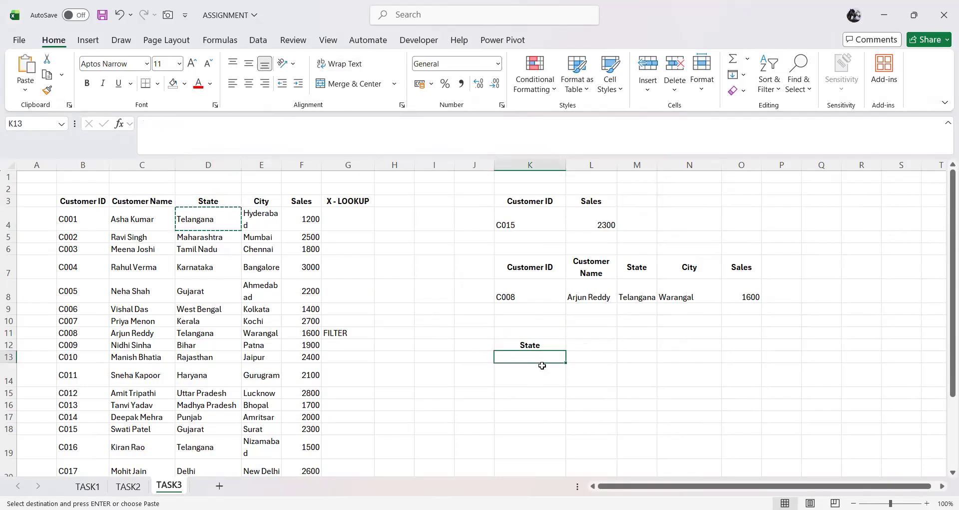
key(ctrl+v)
key(Escape)
key(Down)
key(Down)
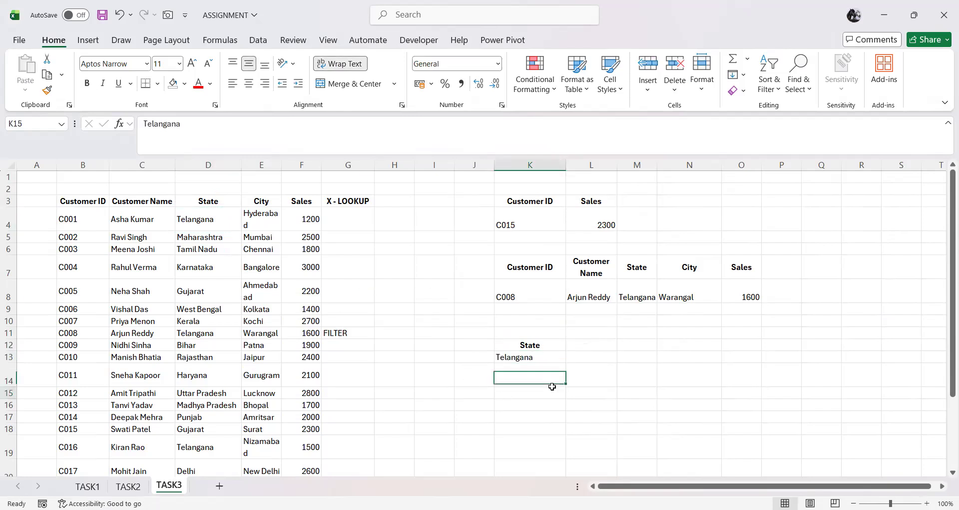
Step: Copy the source table headers from B3:F3 to row 15 starting at K15, and move to K16
drag(80, 200, 310, 204)
key(ctrl+c)
click(509, 394)
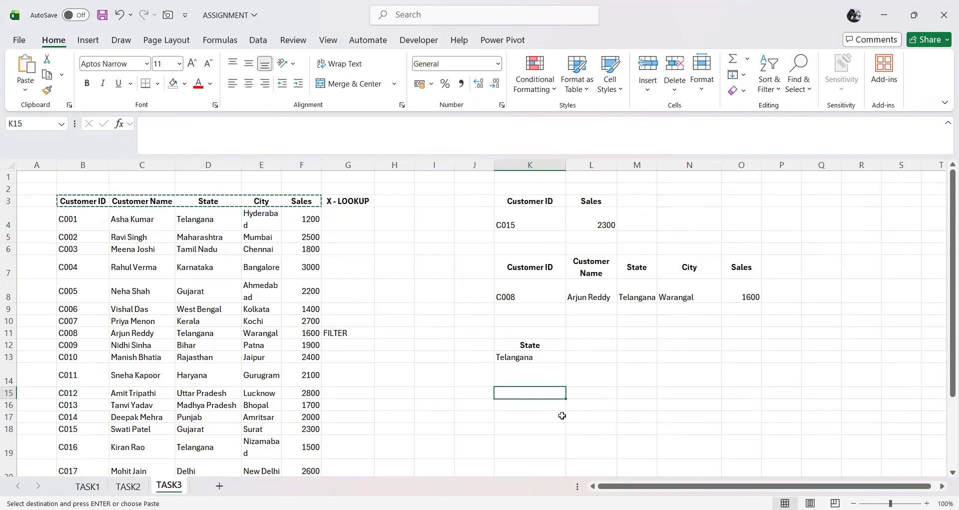
key(ctrl+v)
key(Escape)
click(564, 419)
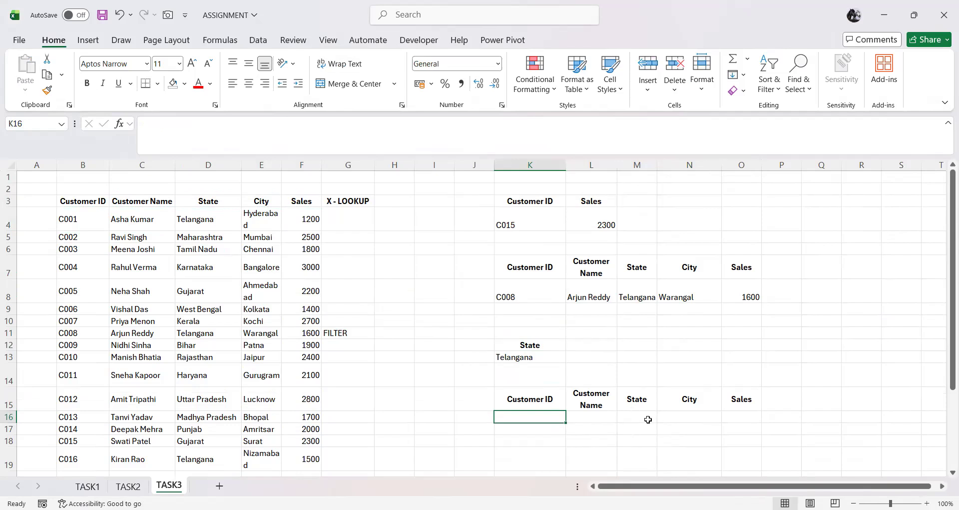
Step: Enter the formula =FILTER(B3:F23,D3:D23=K13) in K16 to return the customers of the state given in K13
click(532, 358)
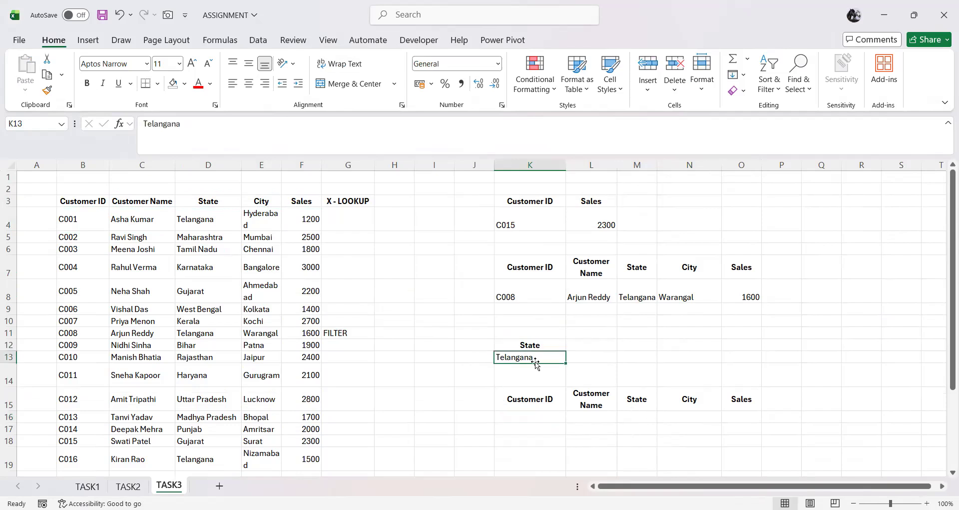
click(549, 418)
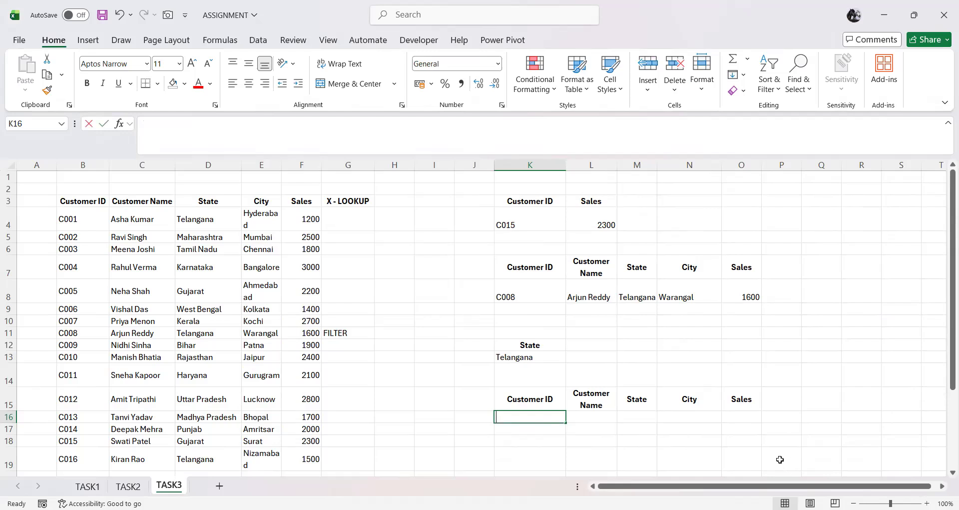
text(=)
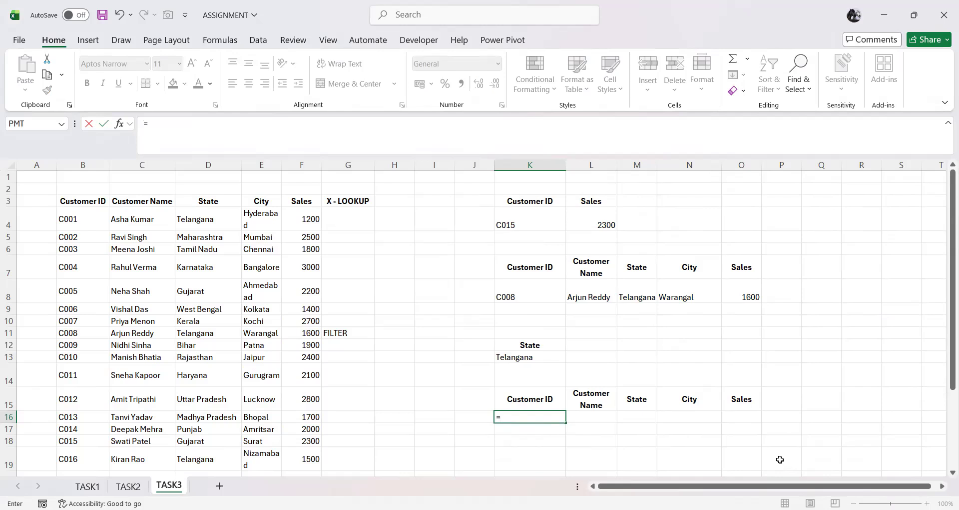
text(FILTER()
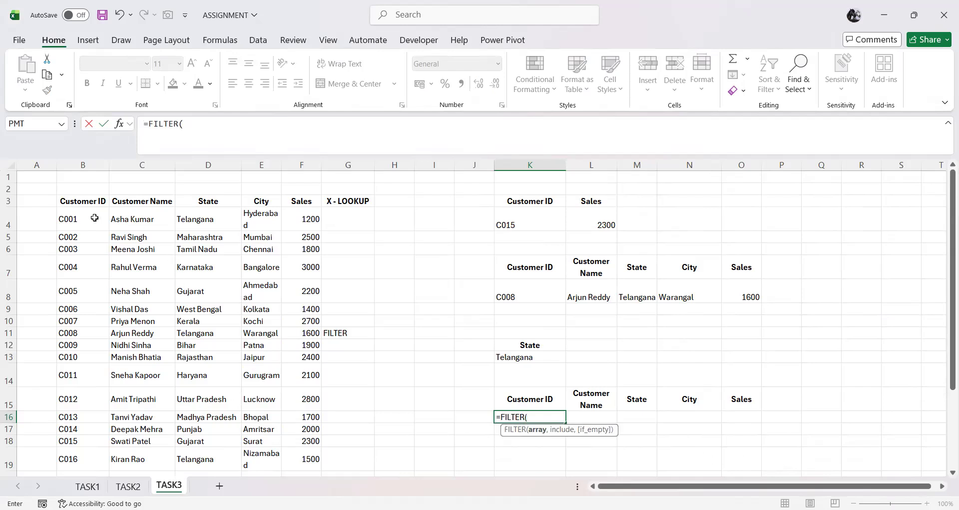
drag(87, 200, 311, 400)
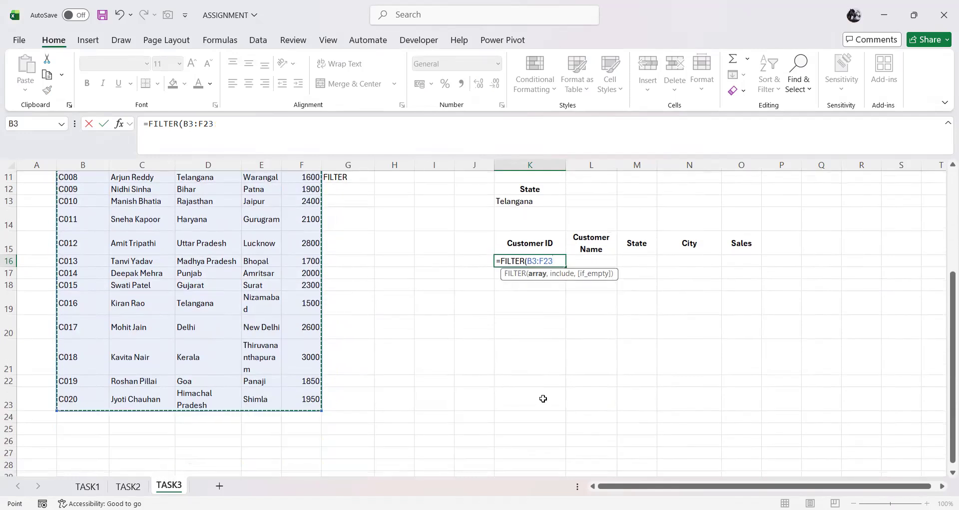
text(,)
scroll(543, 395, up, 3)
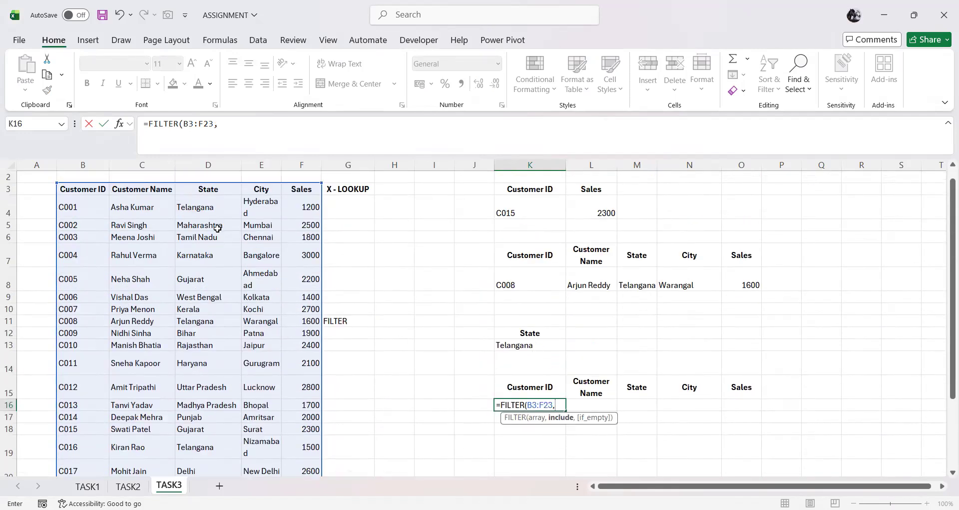
drag(209, 190, 207, 222)
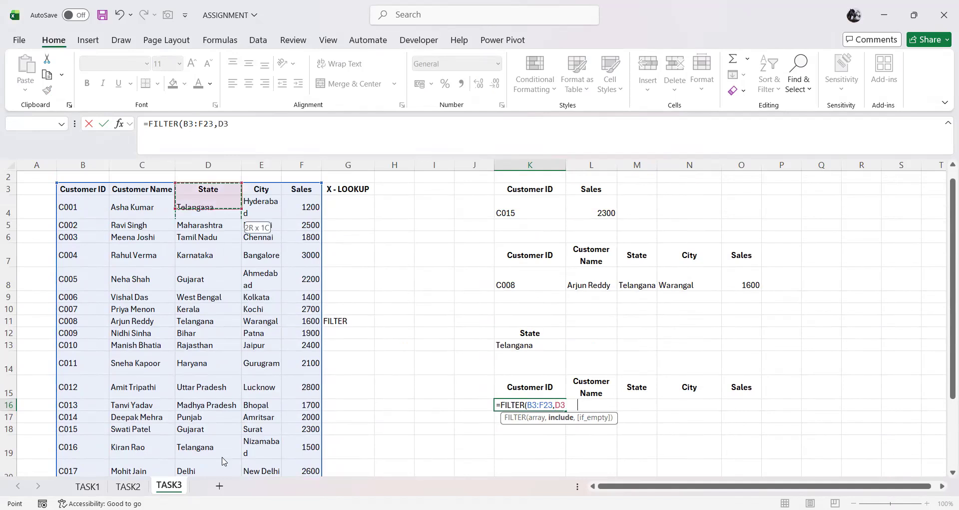
drag(223, 461, 208, 452)
text(=)
click(542, 249)
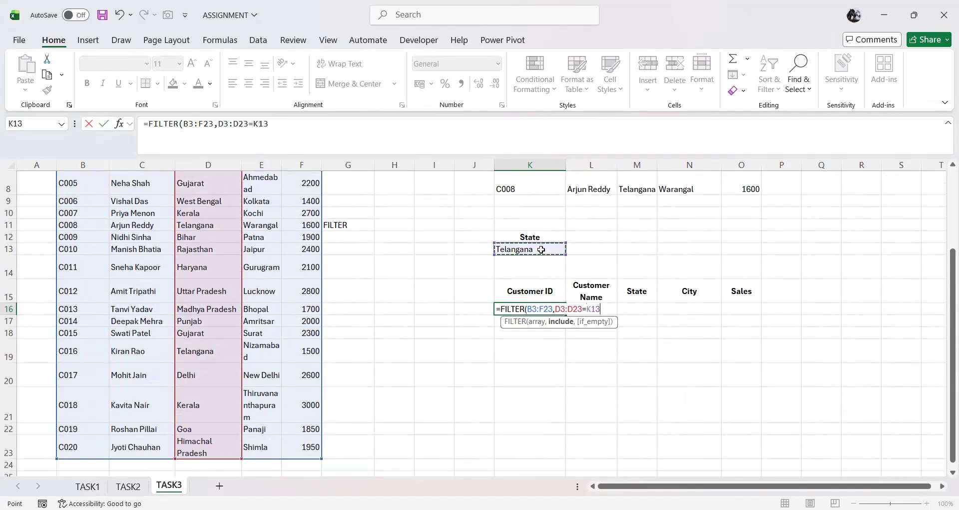
text())
key(Return)
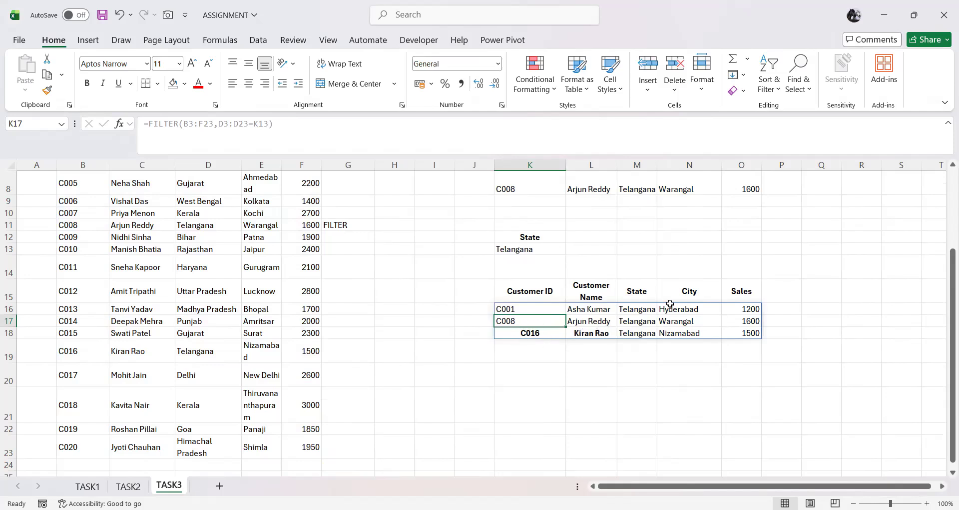
Step: Test the filter with another state by changing the criterion in K13 to Gujarat
click(510, 248)
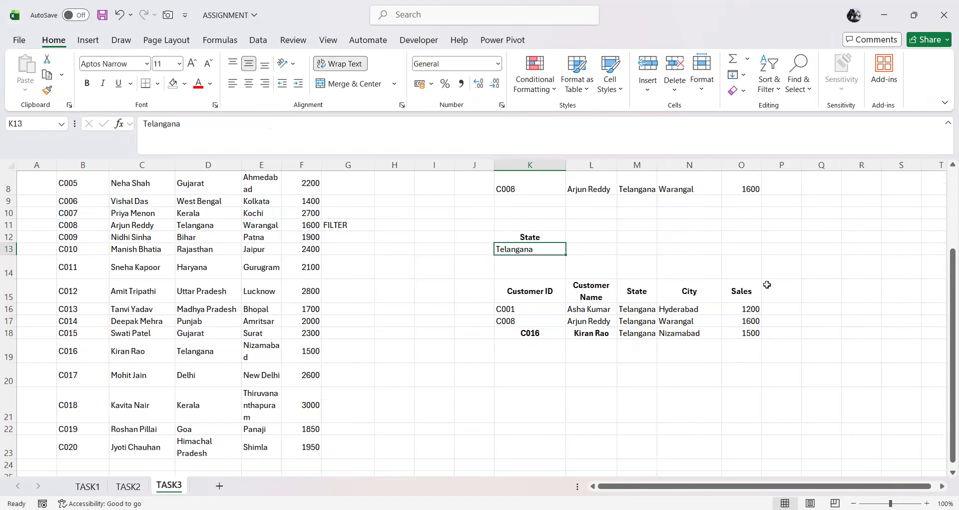
scroll(807, 288, up, 1)
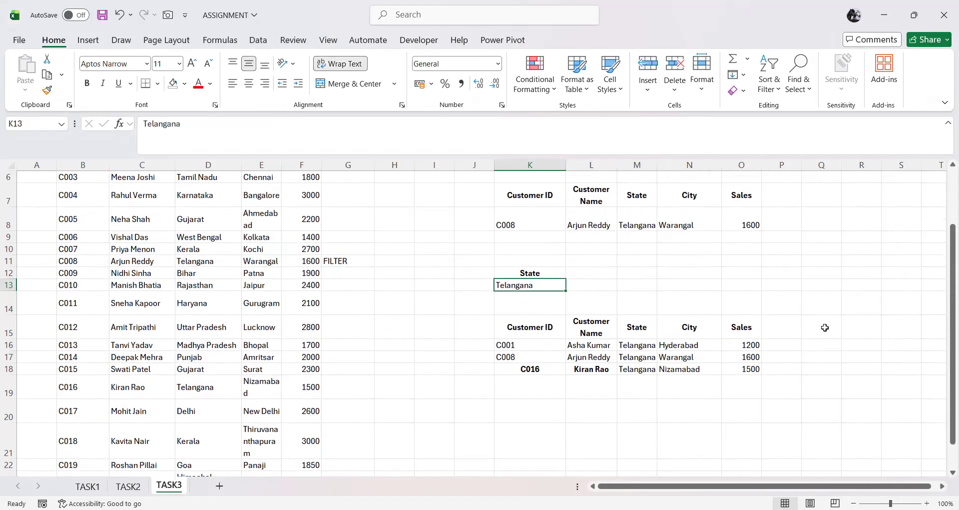
text(gUKRA)
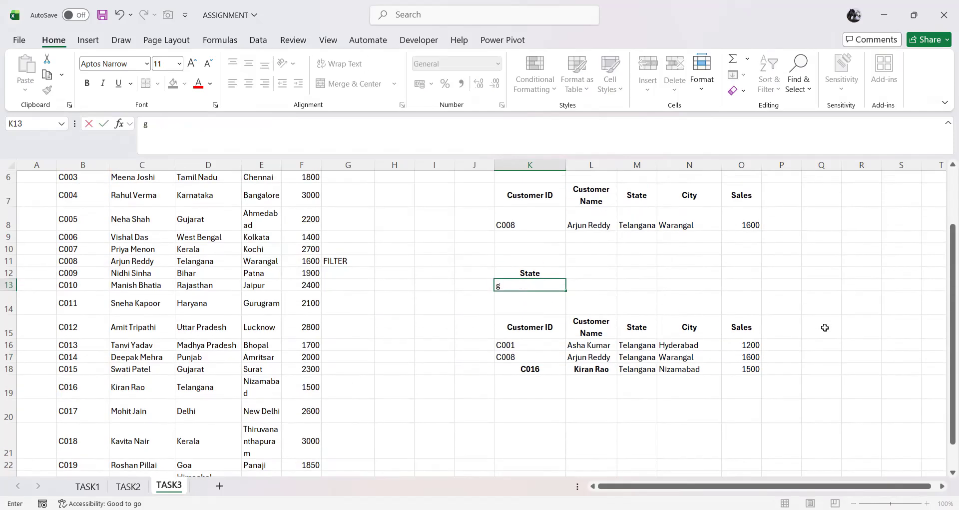
key(BackSpace)
key(BackSpace)
key(BackSpace)
key(BackSpace)
key(BackSpace)
text(Gujrat)
key(Return)
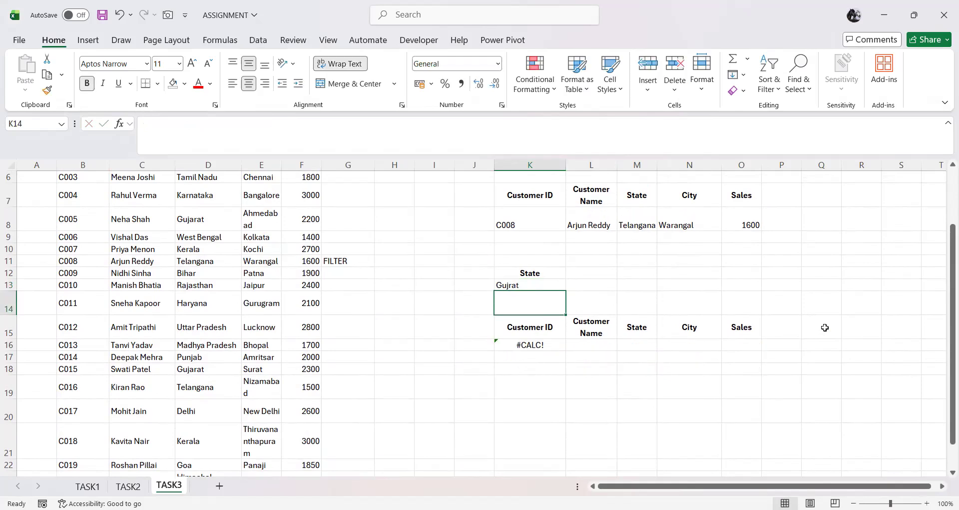
key(Up)
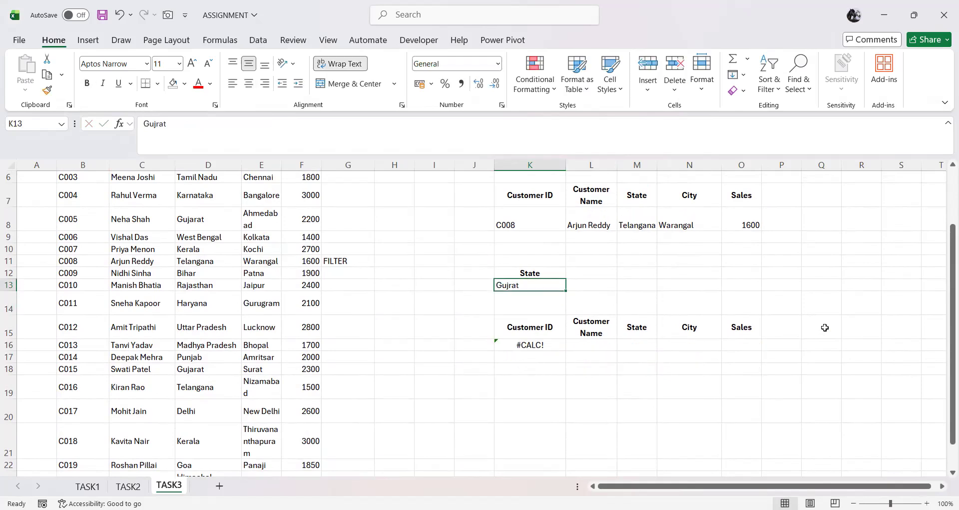
text(G)
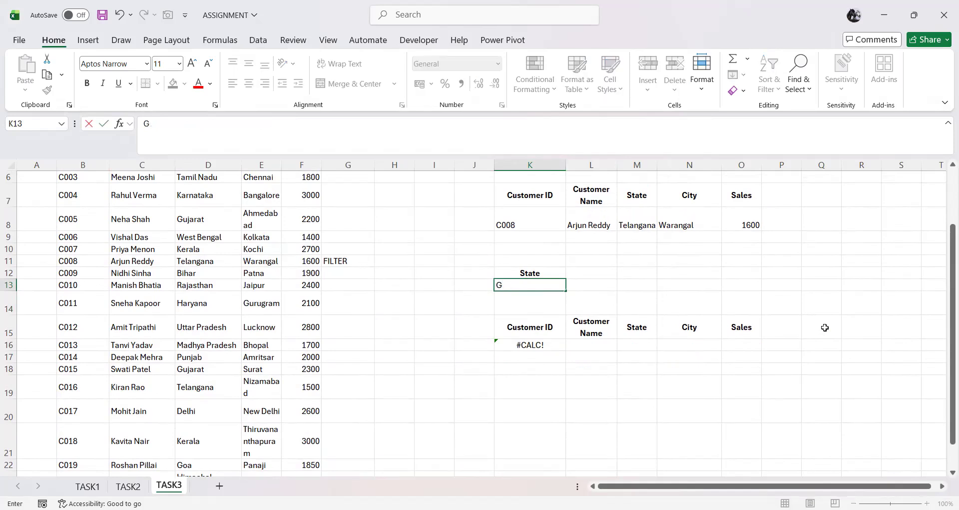
text(ujarat)
key(Return)
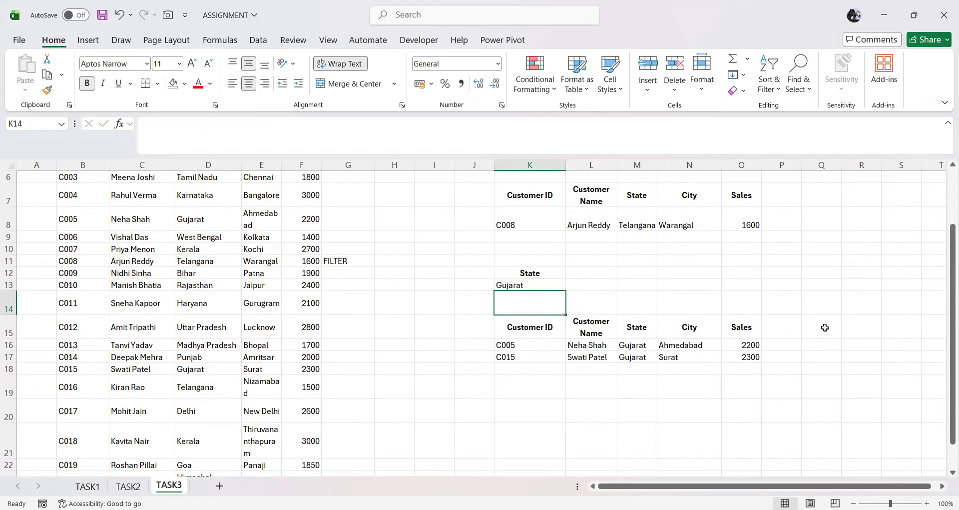
Step: Change the state criterion in K13 to Kerala
key(Up)
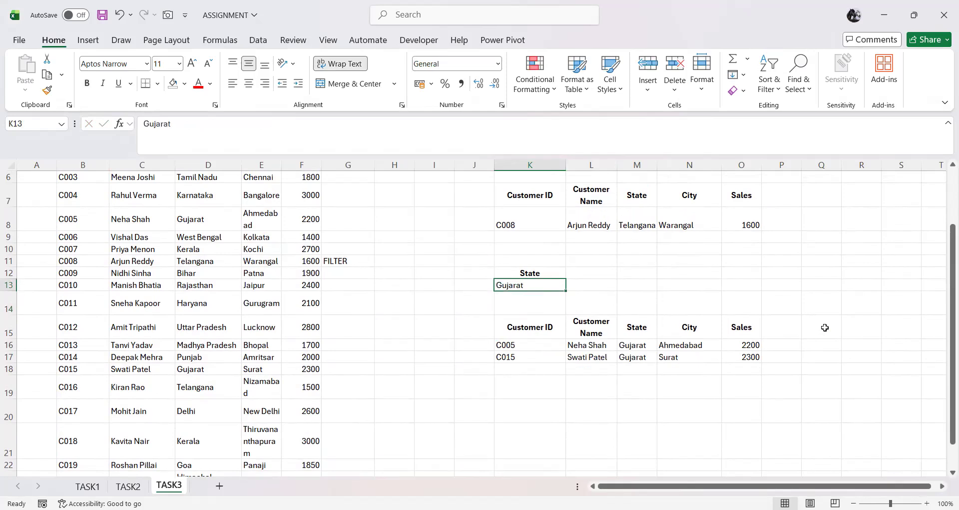
text(Kerala)
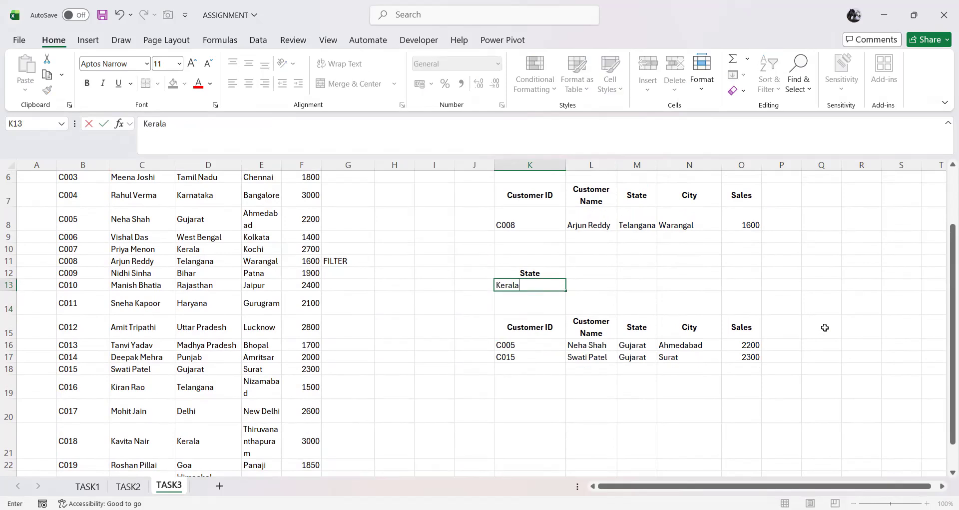
key(Return)
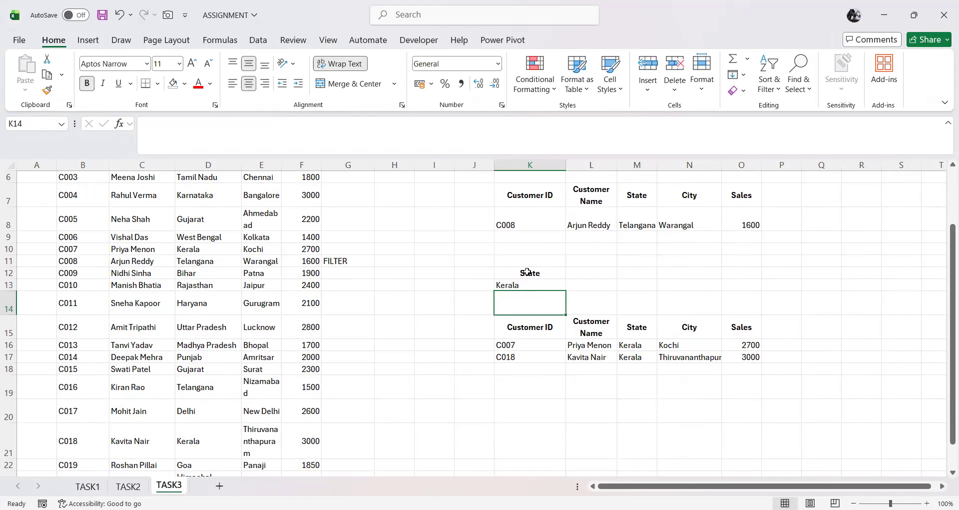
Step: Copy the State and City headers from D3:E3 of the source table to K19:L19
scroll(426, 298, up, 2)
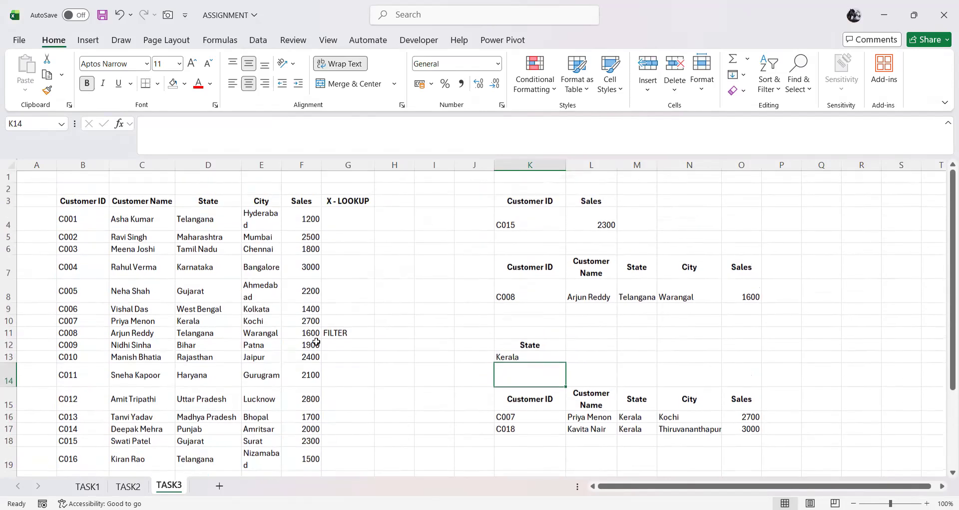
drag(209, 201, 256, 200)
key(ctrl+c)
scroll(325, 278, down, 3)
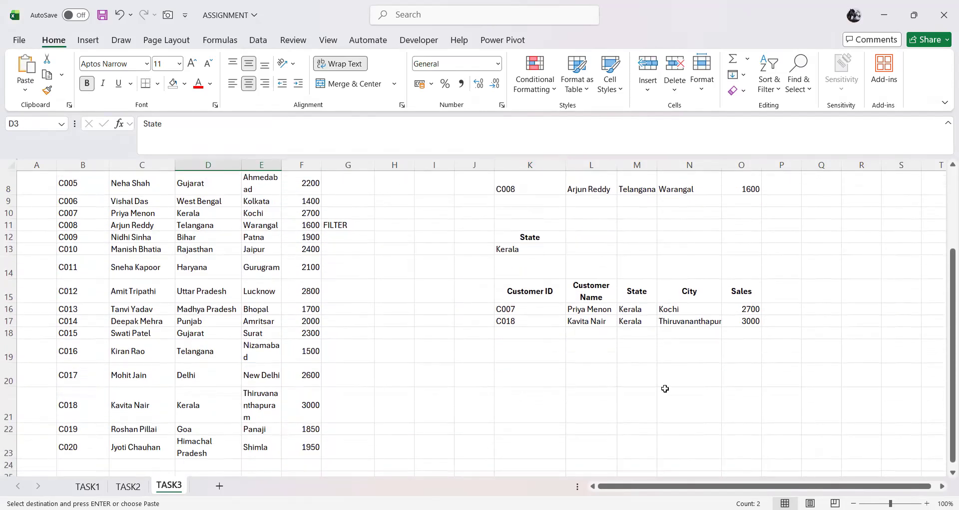
click(545, 356)
key(ctrl+v)
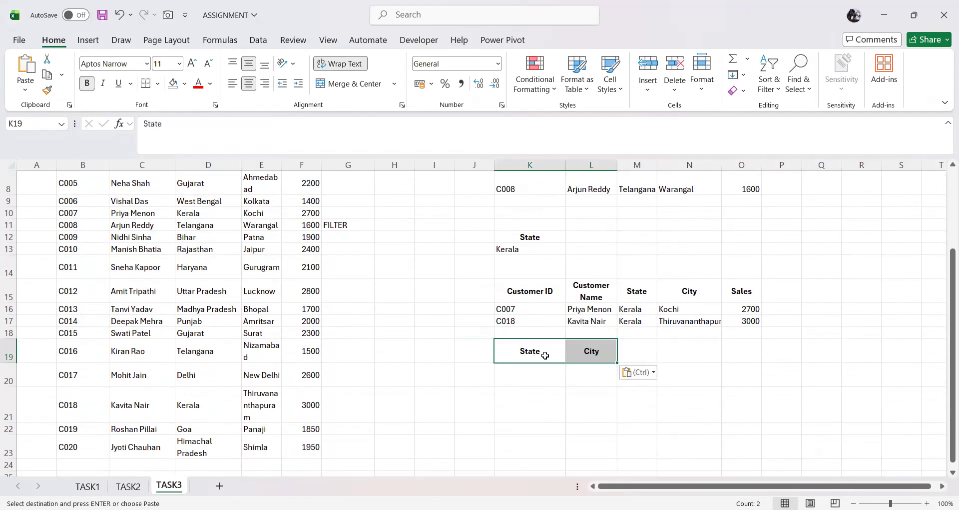
key(Escape)
Step: Copy Telangana and Hyderabad from D4:E4 of the source table to K20:L20 as the state and city criteria
scroll(448, 365, up, 3)
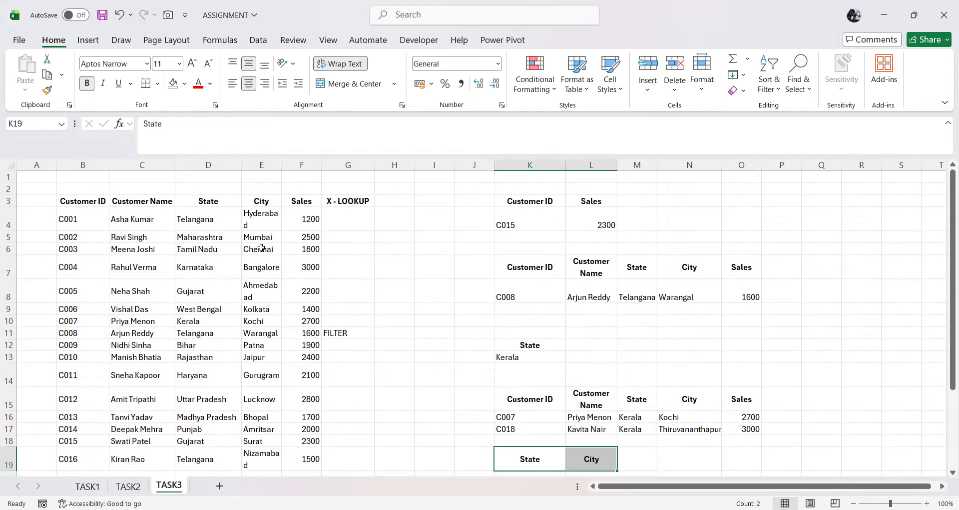
click(210, 216)
shift+click(261, 210)
key(ctrl+c)
scroll(476, 356, down, 2)
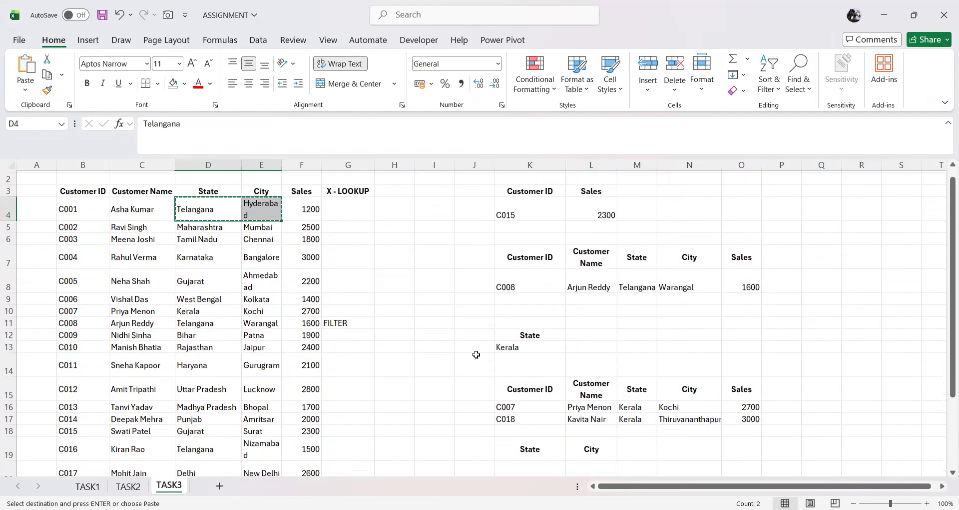
click(549, 419)
key(ctrl+v)
key(Escape)
Step: Copy the result headers from K15:O15 to K21:O21, clear the copy selection and move to K22
drag(517, 329, 746, 330)
key(ctrl+c)
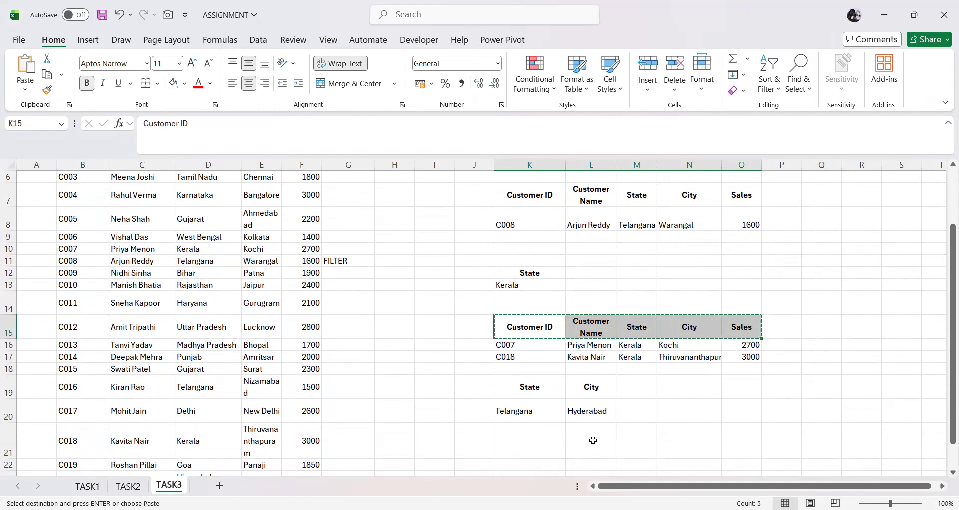
click(544, 441)
key(ctrl+v)
scroll(545, 440, down, 1)
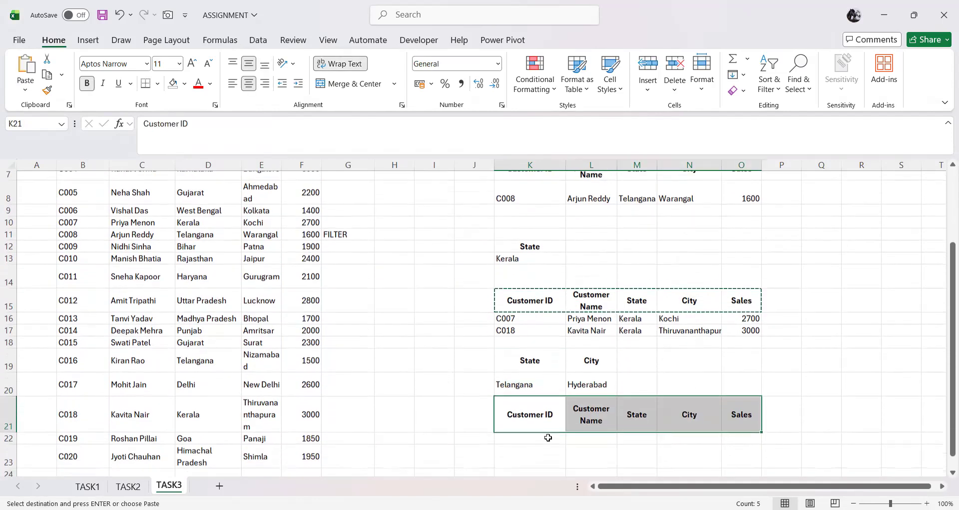
click(551, 431)
key(Escape)
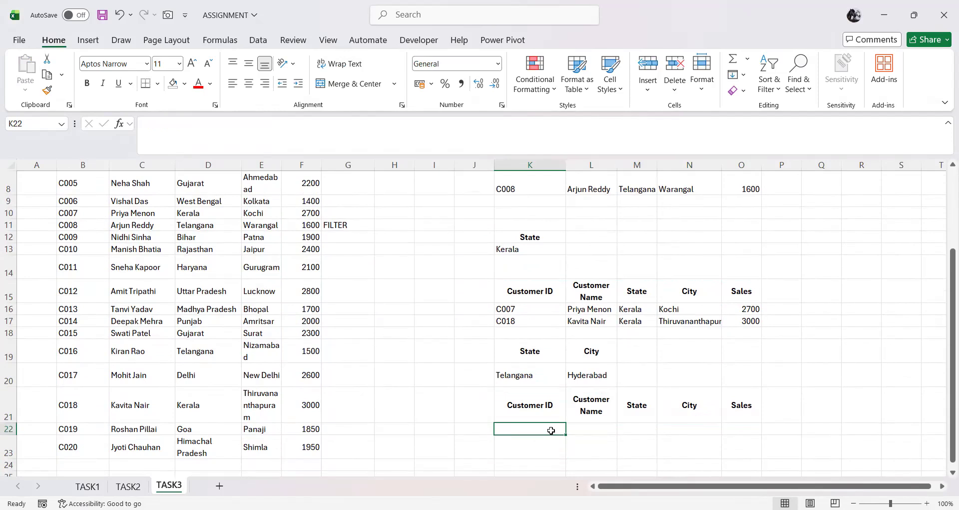
Step: Review the state and city criteria in K20 and L20, and return to K22 under the new headers
click(535, 375)
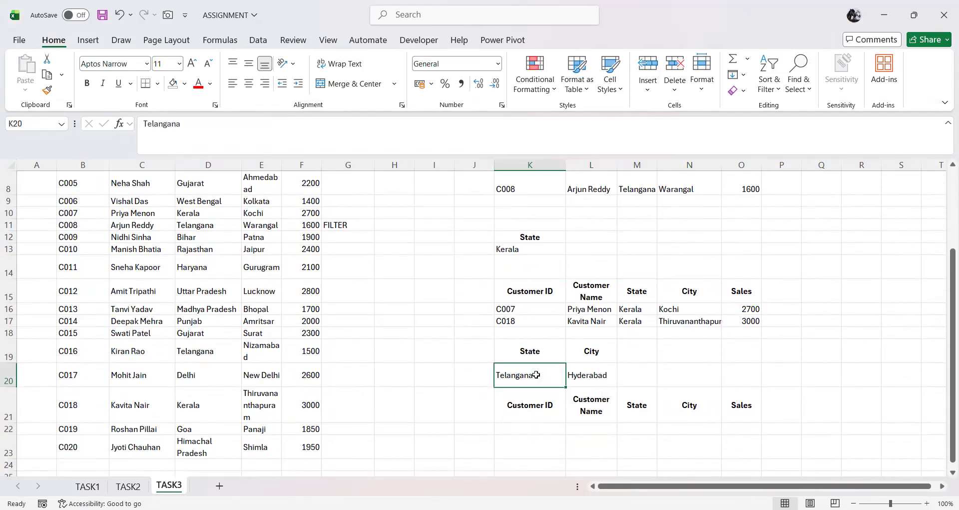
click(587, 379)
click(550, 377)
click(599, 384)
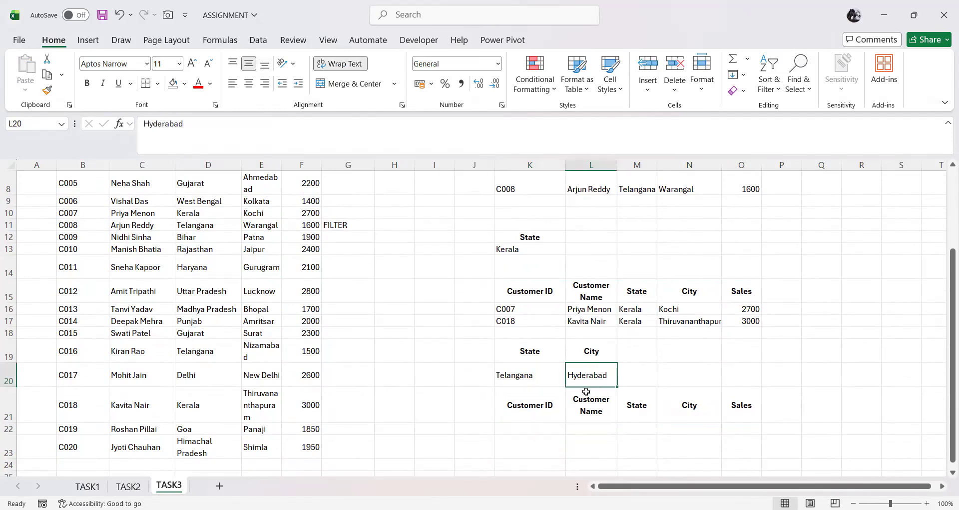
click(558, 431)
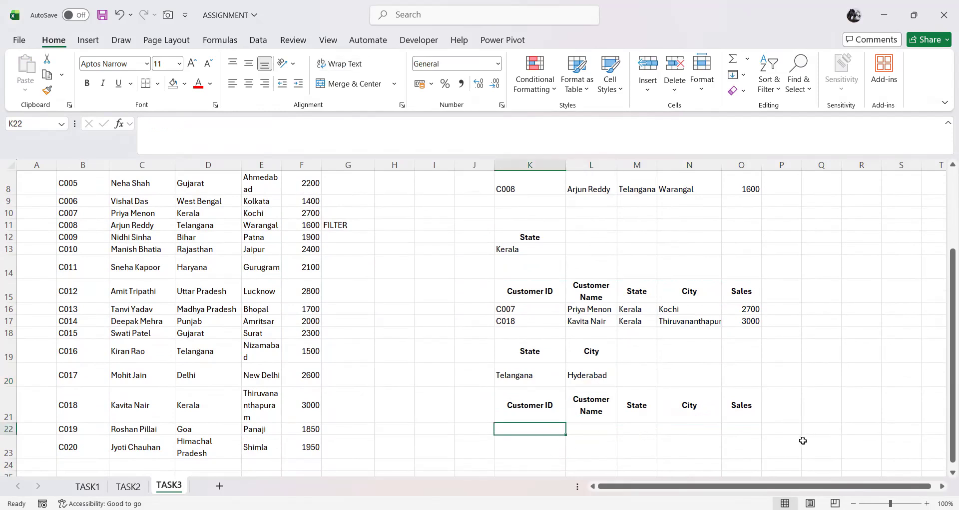
Step: Start a FILTER formula in K22 with the whole source table B3:F23 as the array
text(=)
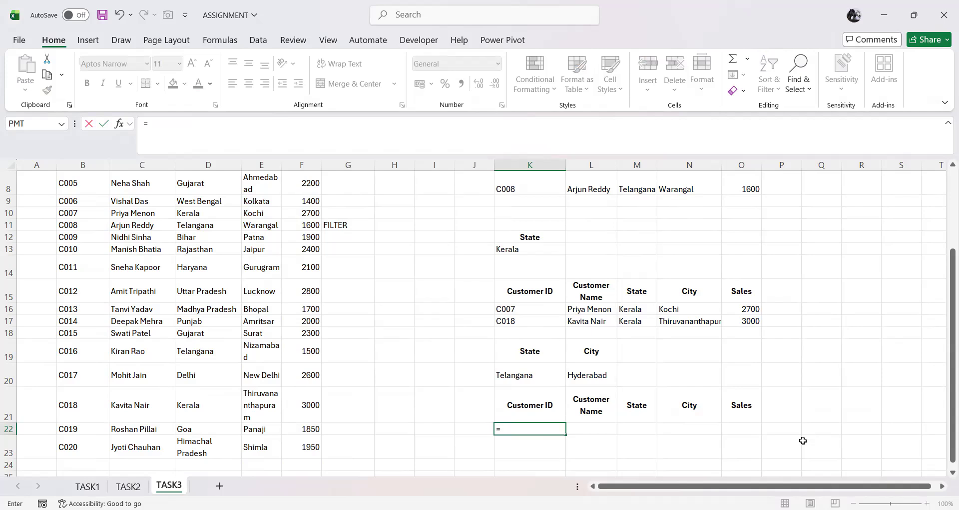
text(FILTER()
scroll(250, 340, up, 1)
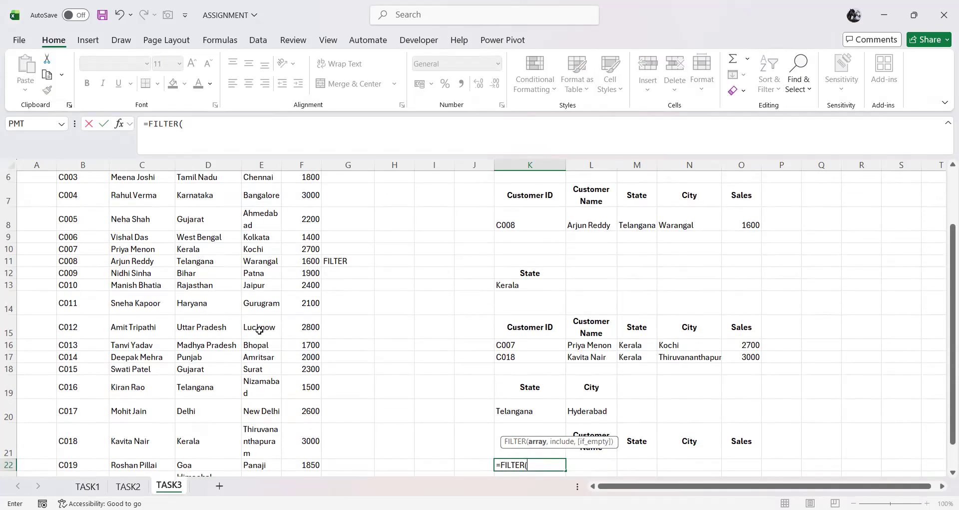
scroll(259, 329, up, 2)
drag(95, 201, 159, 199)
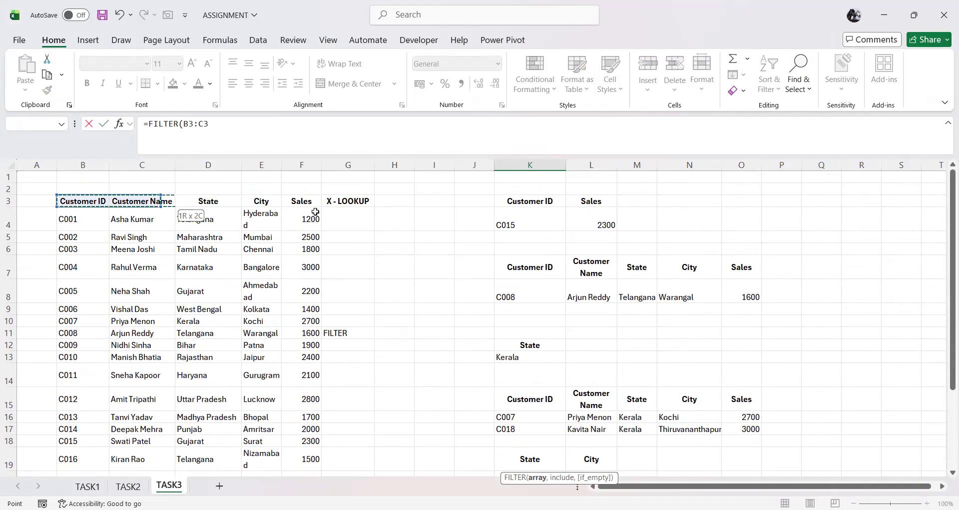
drag(294, 462, 297, 449)
text(,)
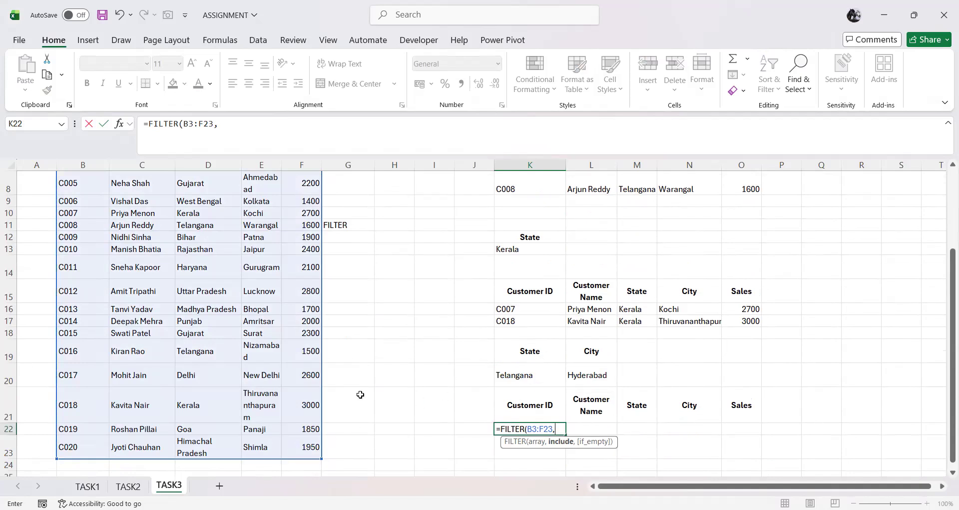
Step: Add the parenthesized state condition (D3:D23=K20) as the include argument, followed by *( to combine it with a second condition
scroll(234, 357, up, 3)
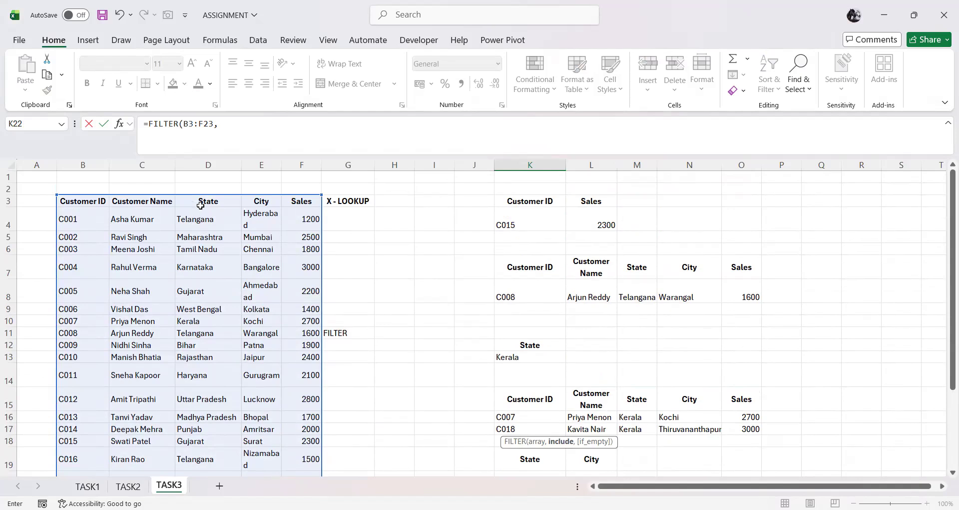
drag(202, 201, 204, 225)
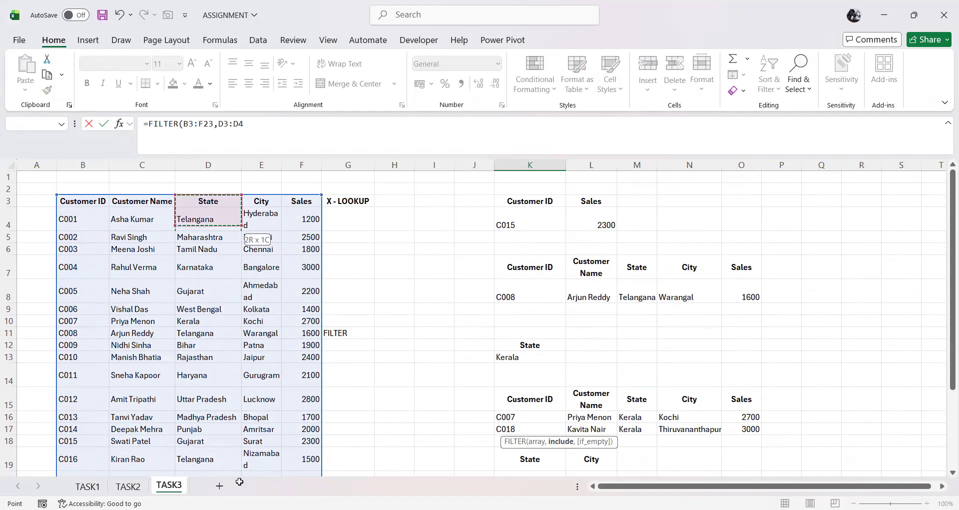
drag(229, 468, 227, 453)
text(=)
click(526, 375)
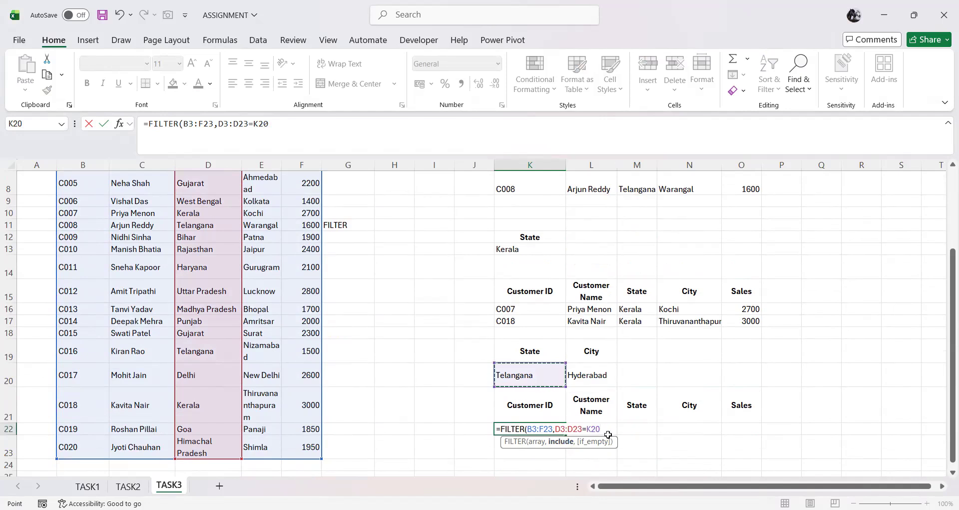
click(557, 429)
text(()
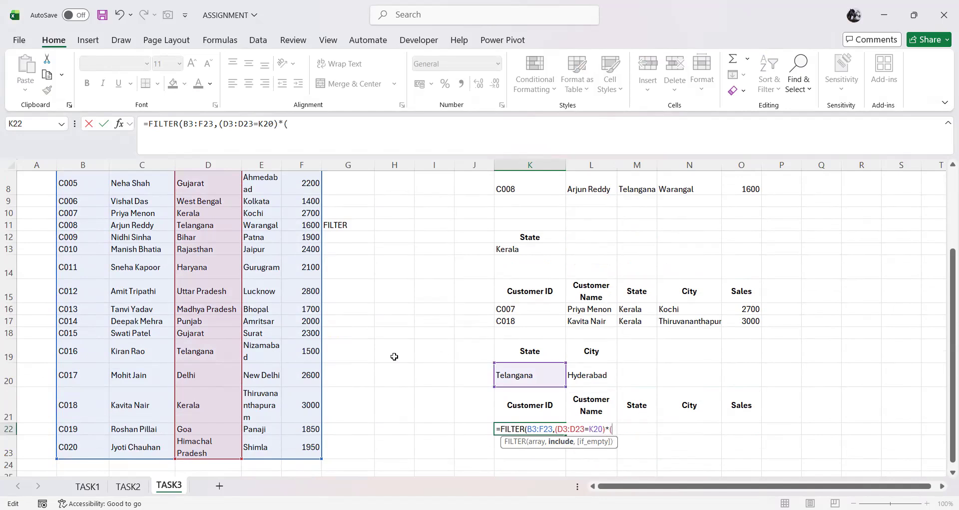
Step: Complete the K22 formula with the city condition E3:E23=L20, close the parentheses and enter it
scroll(350, 354, up, 3)
drag(261, 201, 264, 452)
text(=)
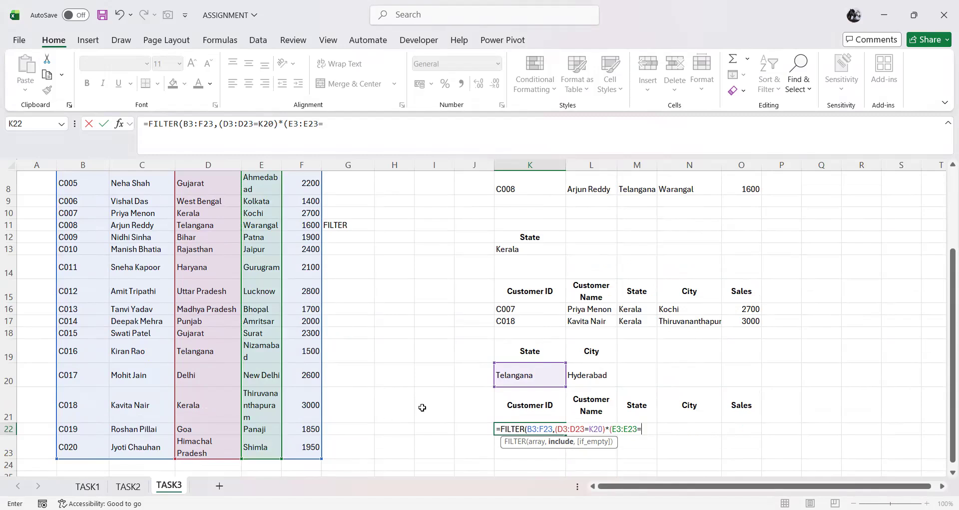
click(602, 382)
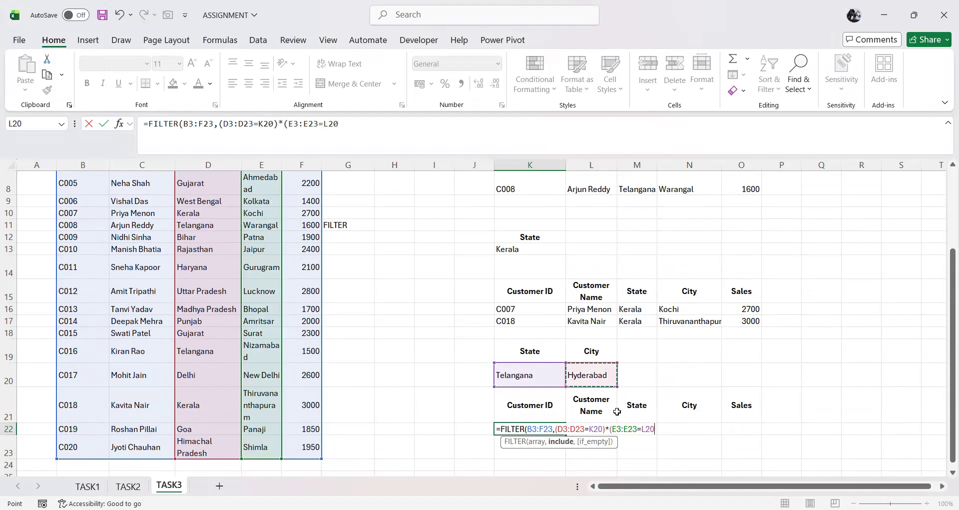
text())
key(Return)
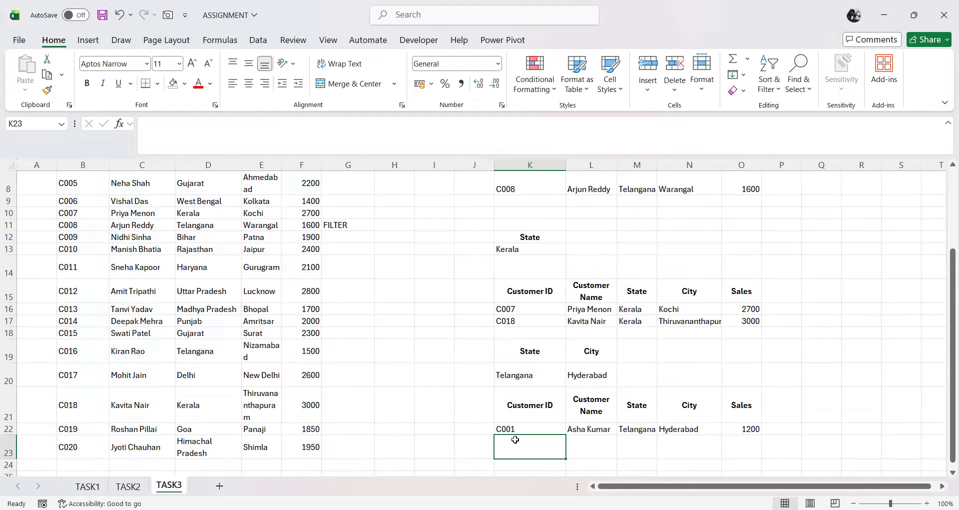
Step: Change the filter criteria to Kerala in K20 and Kochi in L20 to test the two-condition formula
click(520, 376)
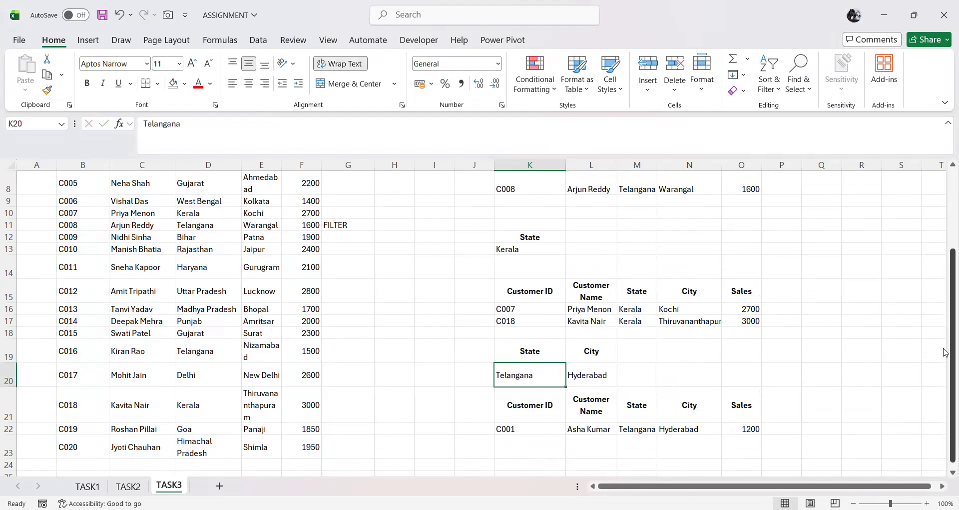
text(Kerala)
key(Tab)
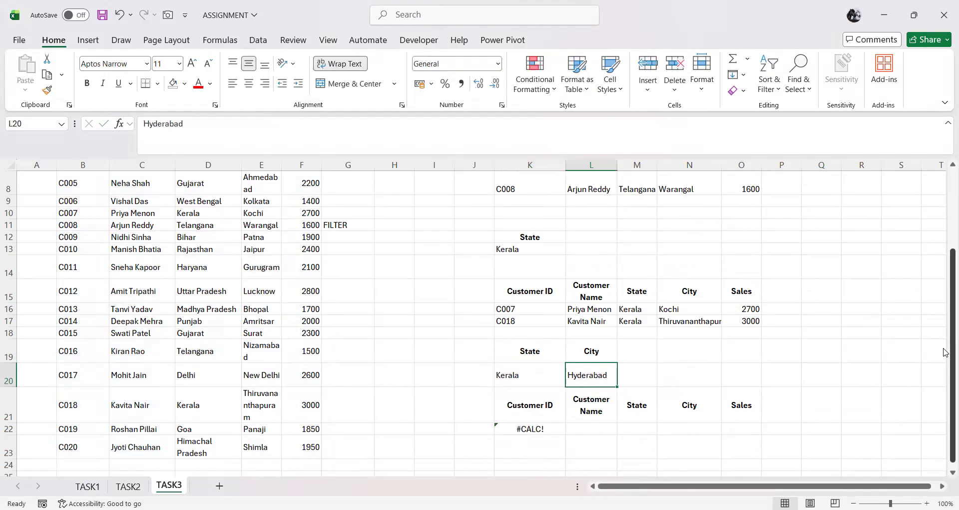
text(Koch)
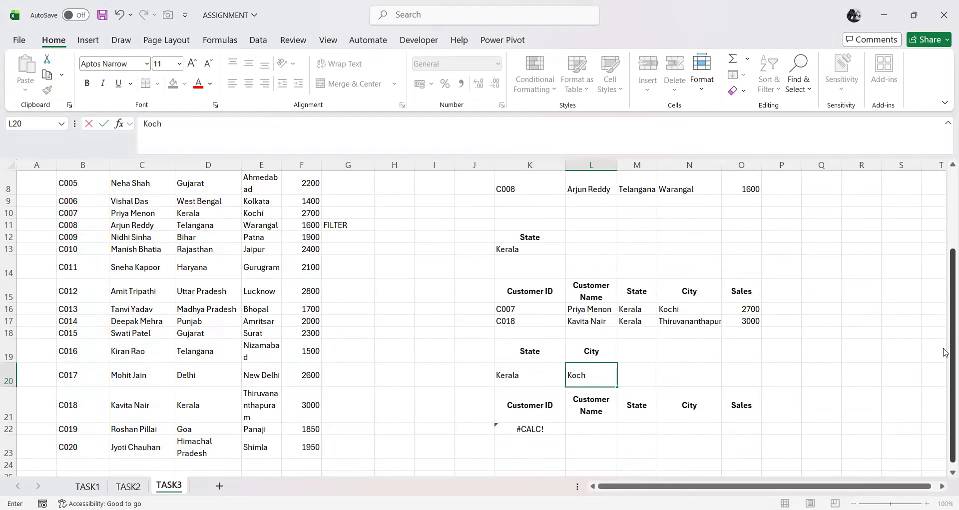
text(i)
key(Return)
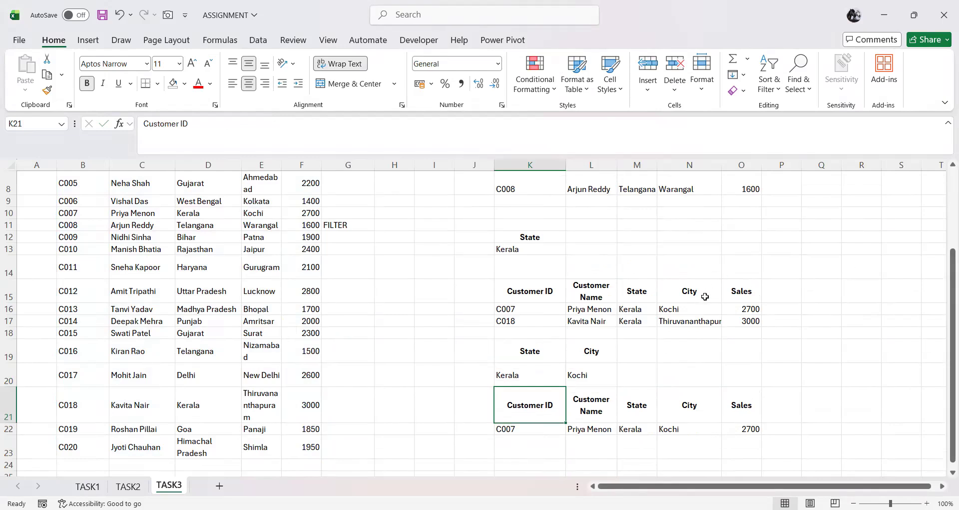
scroll(705, 297, up, 3)
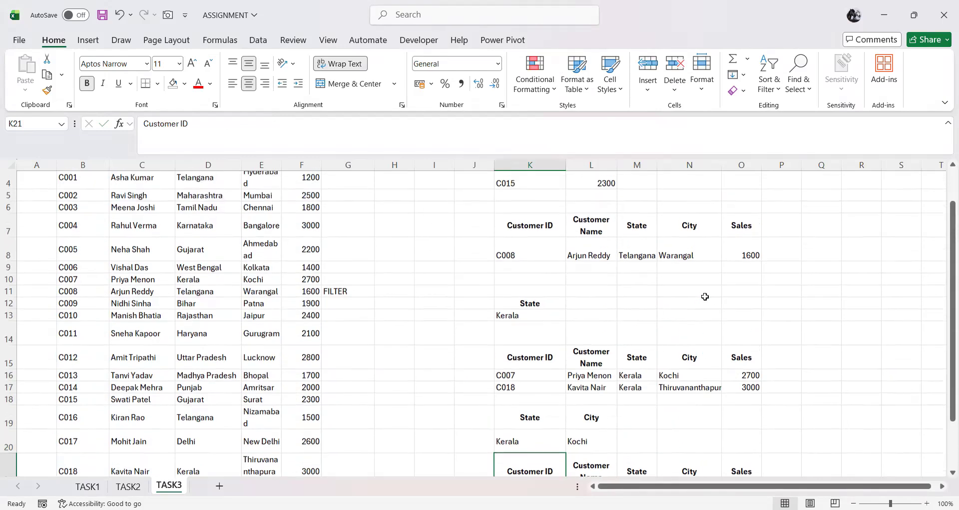